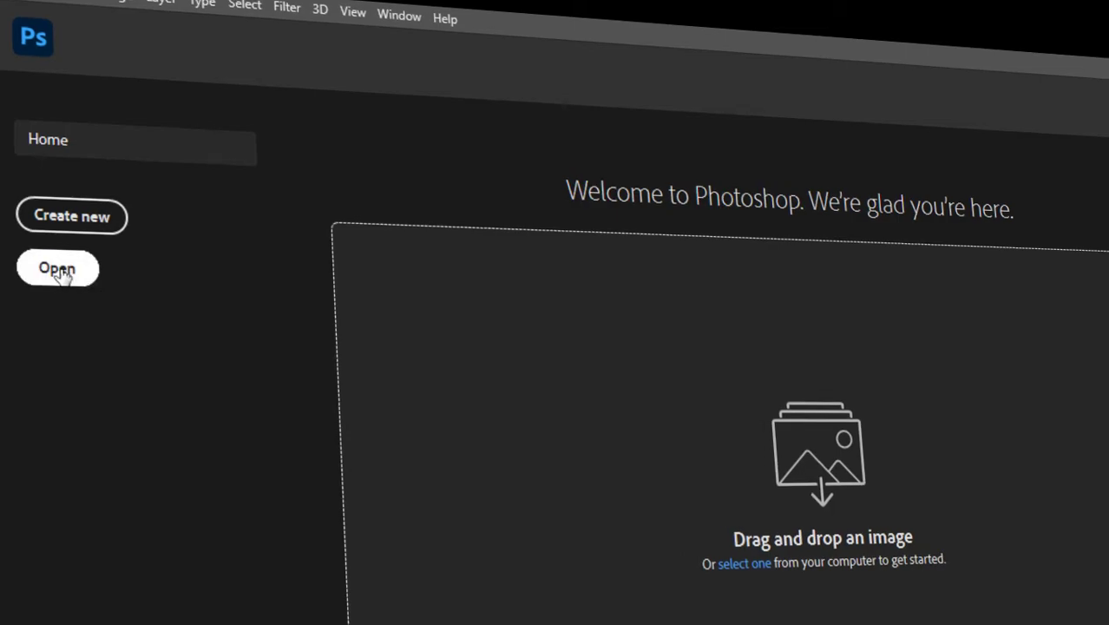
Open the two unsplash JPG portraits together from New Volume (D:).
click(57, 269)
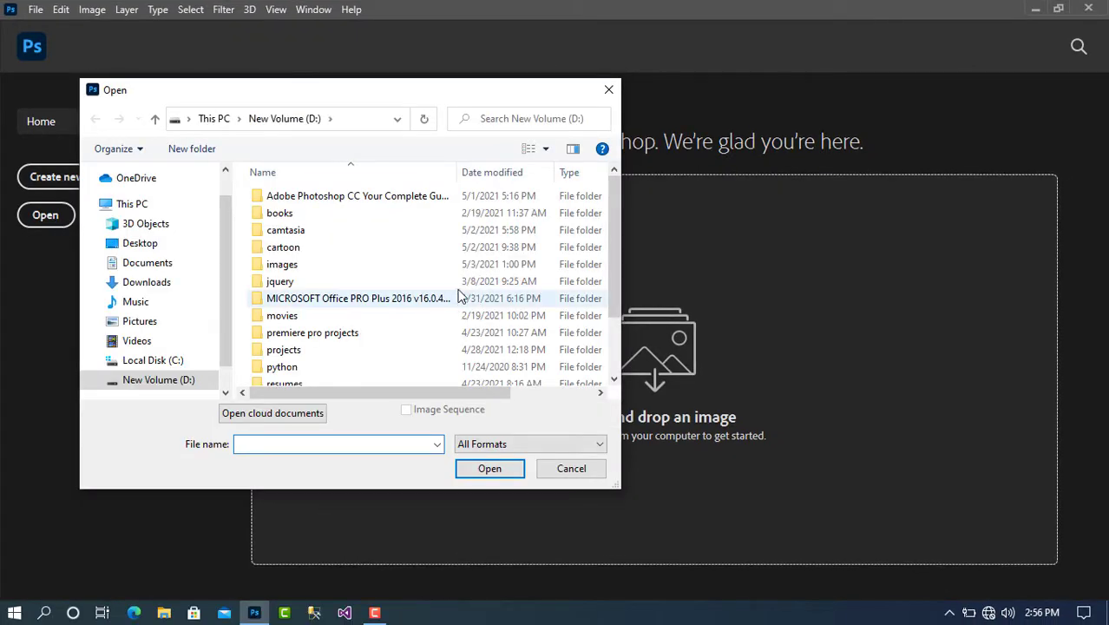
scroll(436, 279, down, 2)
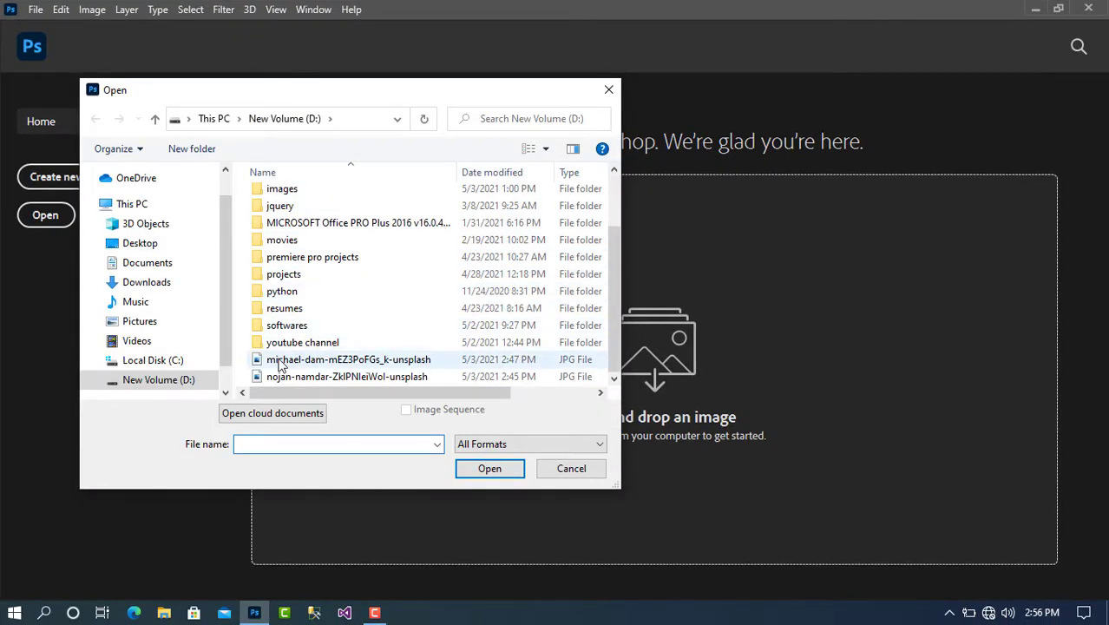
drag(247, 353, 274, 388)
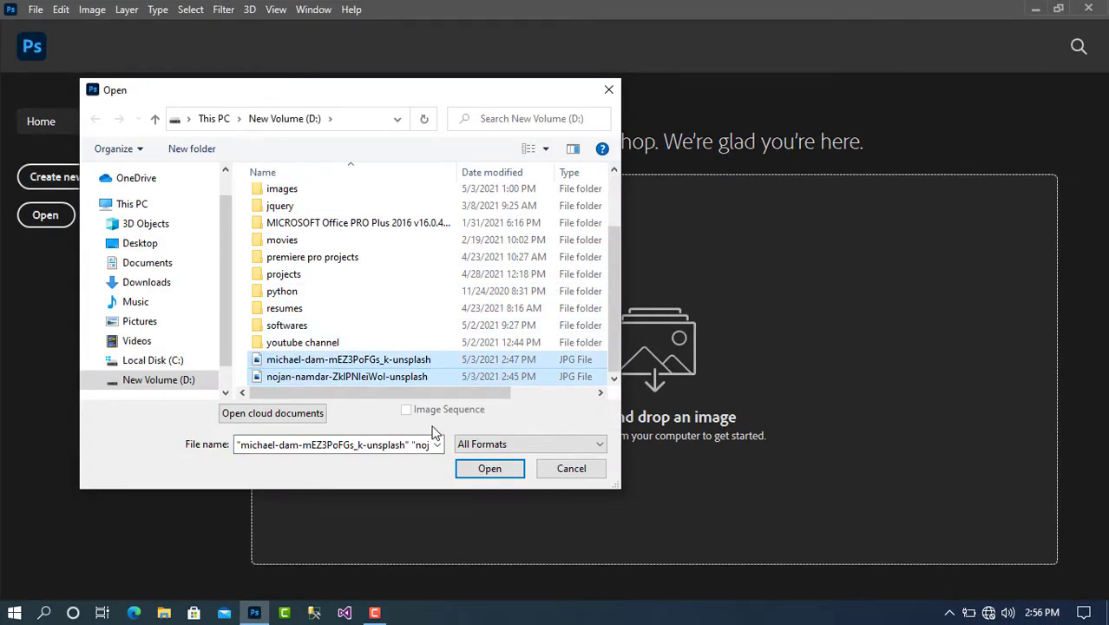
click(484, 466)
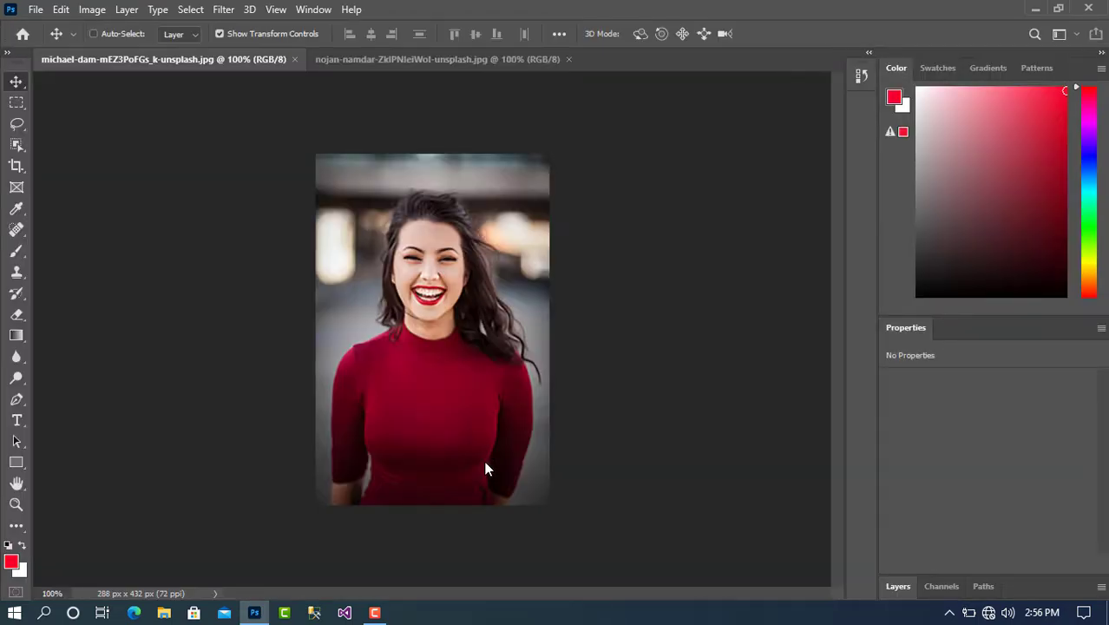
View both opened portraits in turn and return to the one of the woman in the red top.
click(158, 61)
click(404, 63)
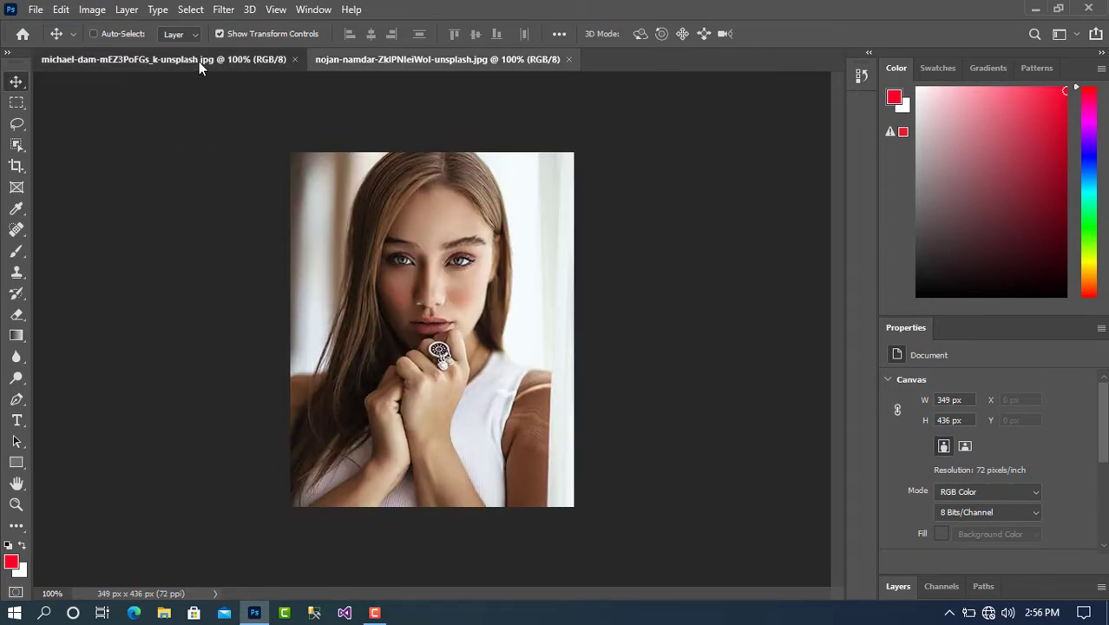
click(199, 61)
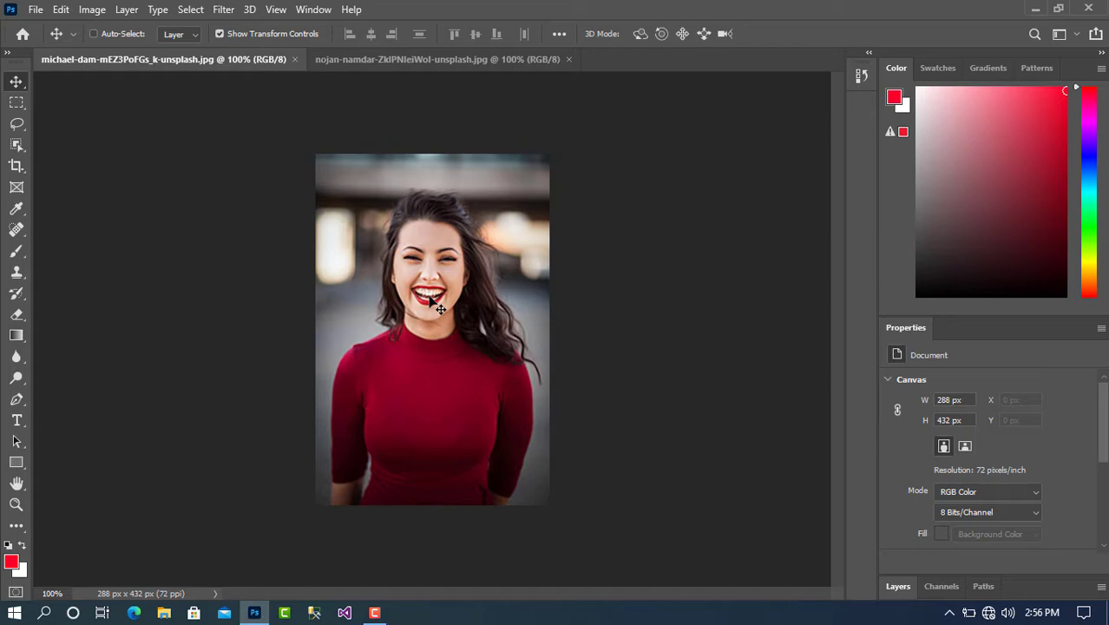
Examine the pixel quality of the woman's mouth, nose and eyes at up to 800% magnification.
key(ctrl)
scroll(431, 299, up, 5)
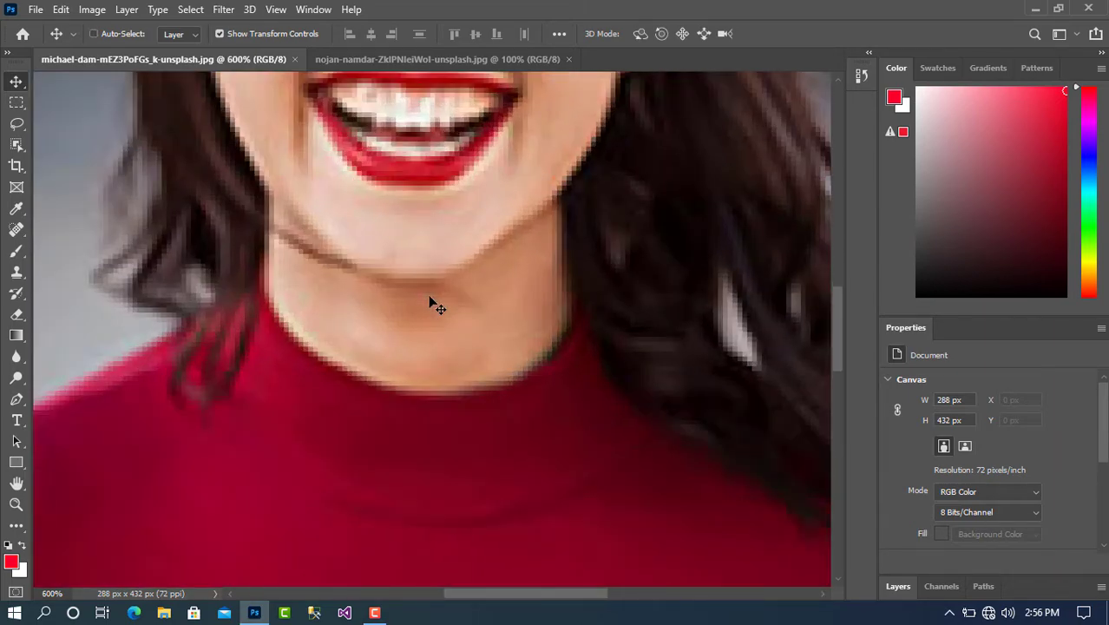
key(Right)
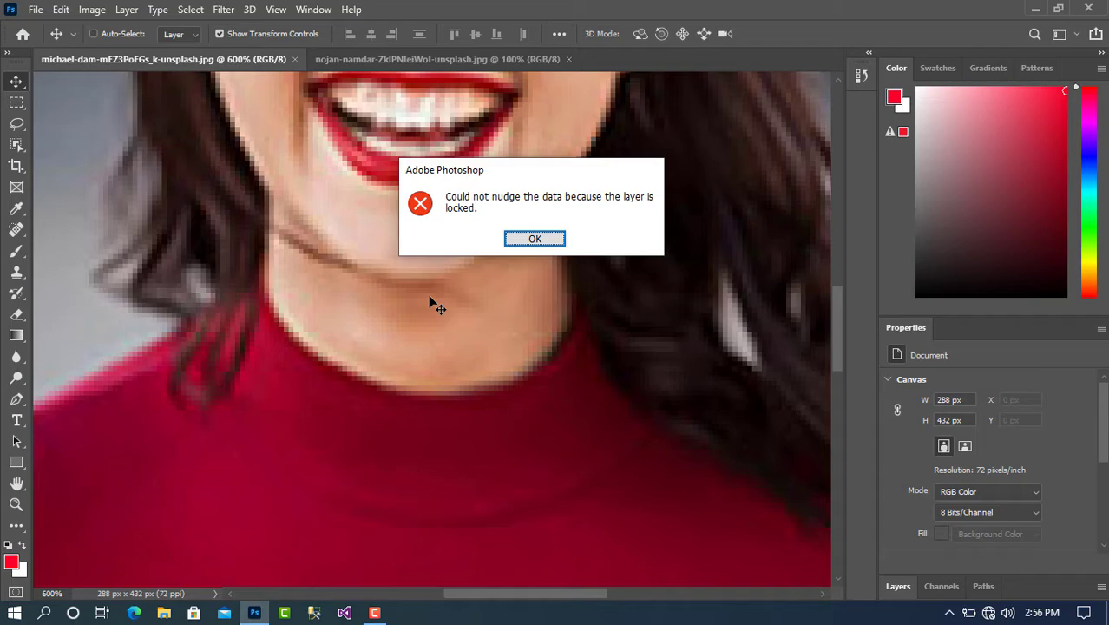
click(513, 240)
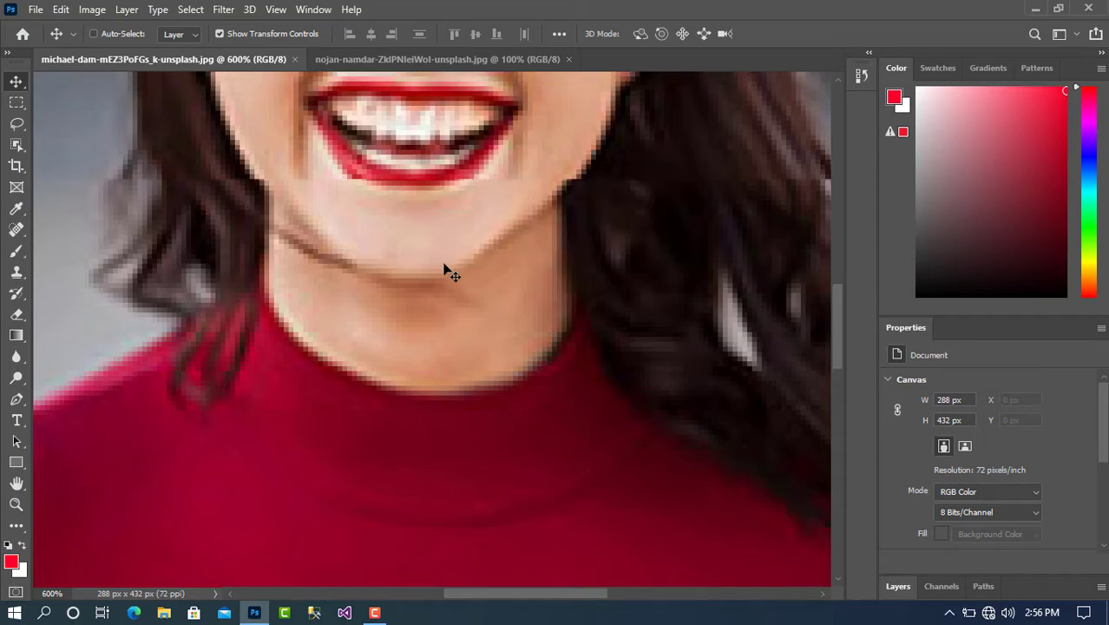
scroll(445, 273, up, 2)
scroll(445, 273, up, 5)
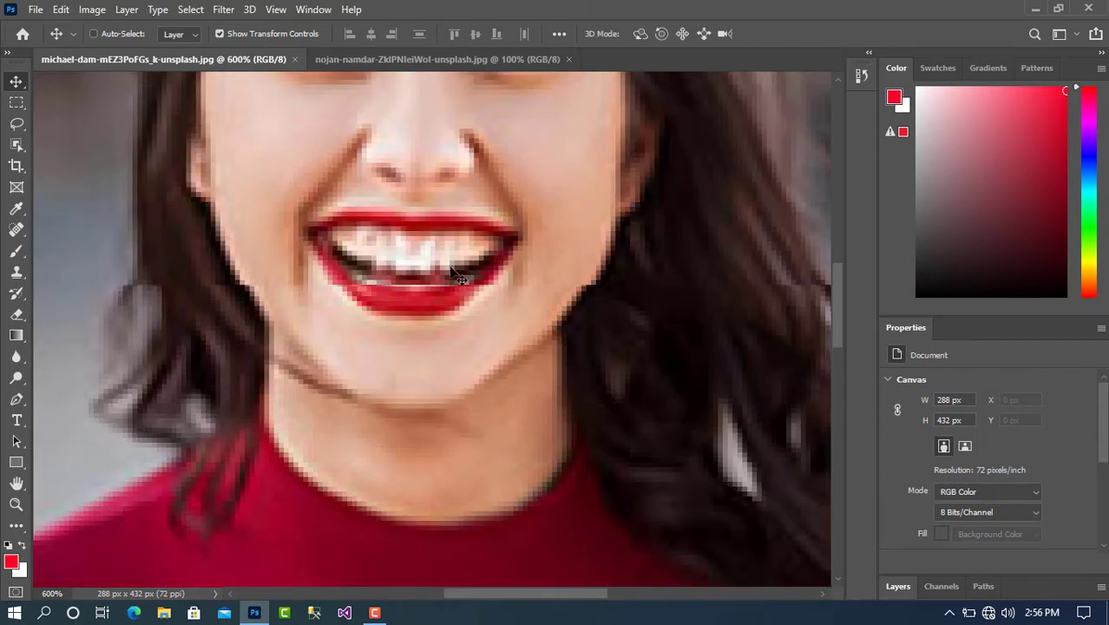
scroll(452, 273, up, 3)
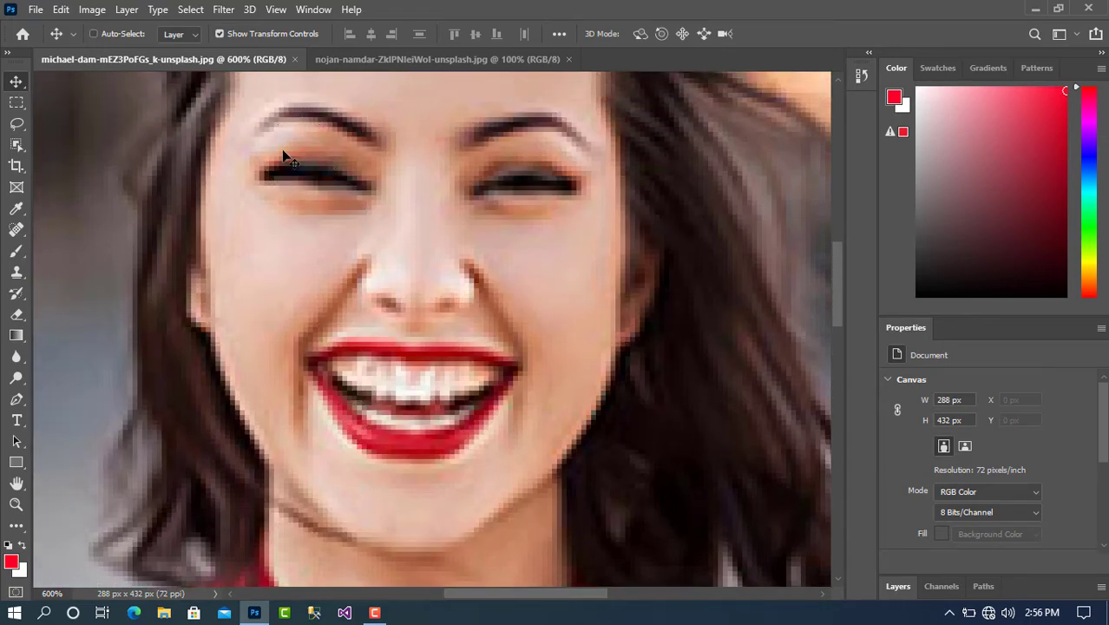
scroll(352, 194, up, 1)
scroll(347, 196, up, 1)
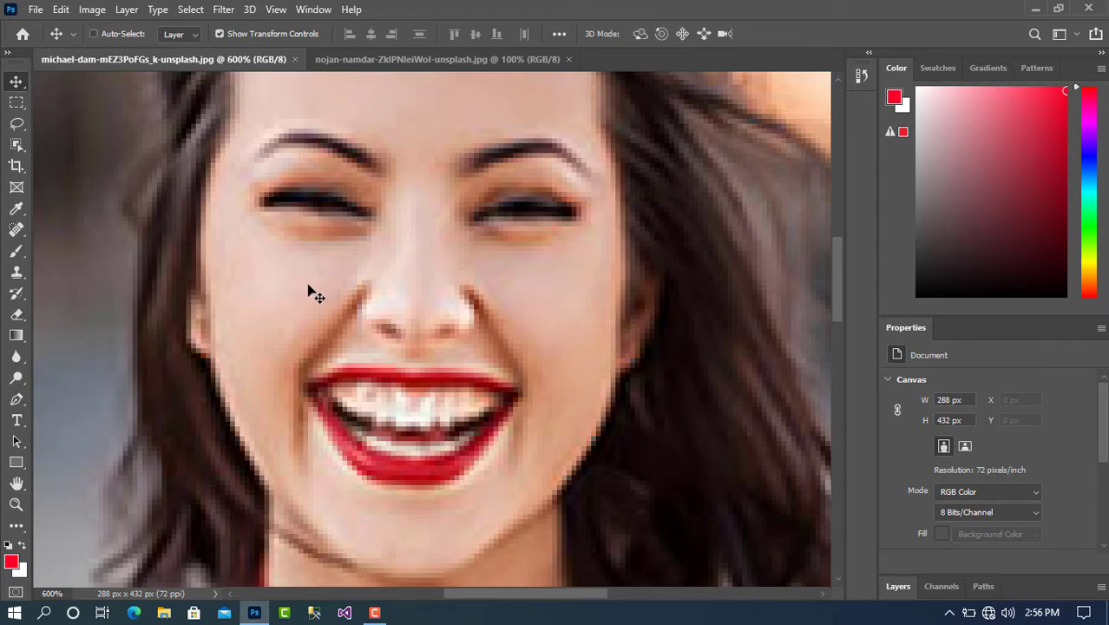
scroll(309, 292, up, 2)
scroll(401, 511, up, 2)
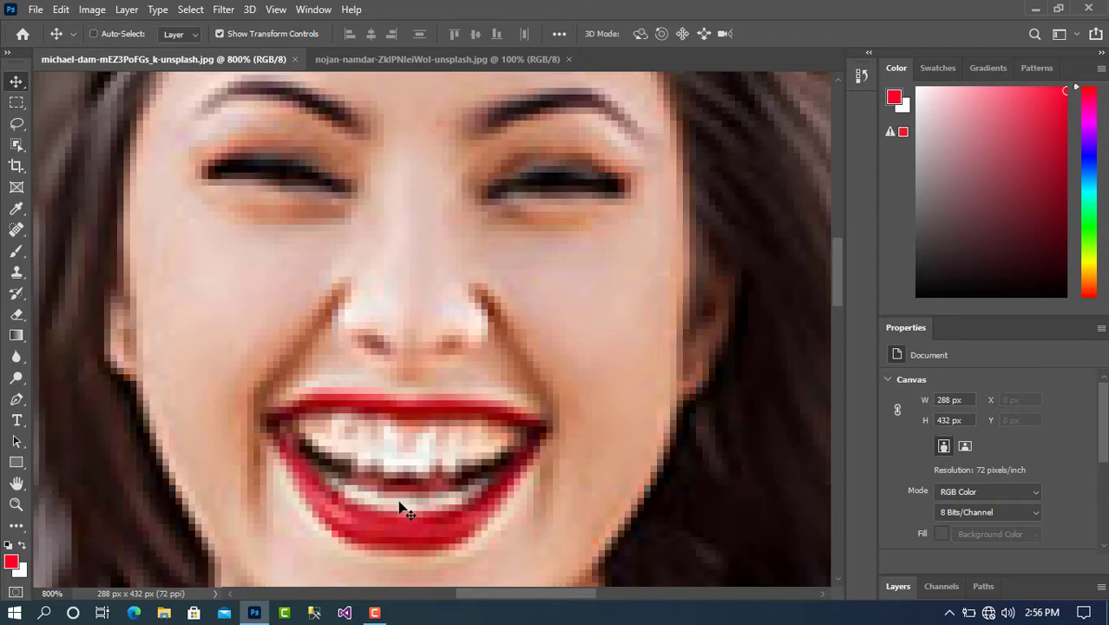
scroll(404, 502, up, 2)
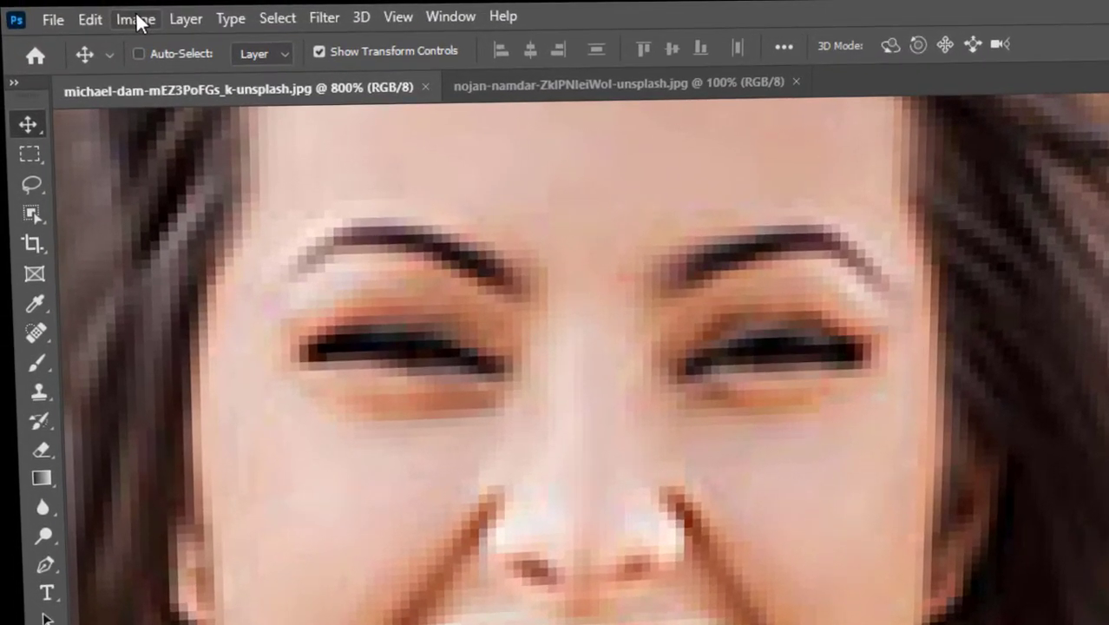
Open the Image Size settings for the portrait and switch the width and height units to pixels.
click(136, 19)
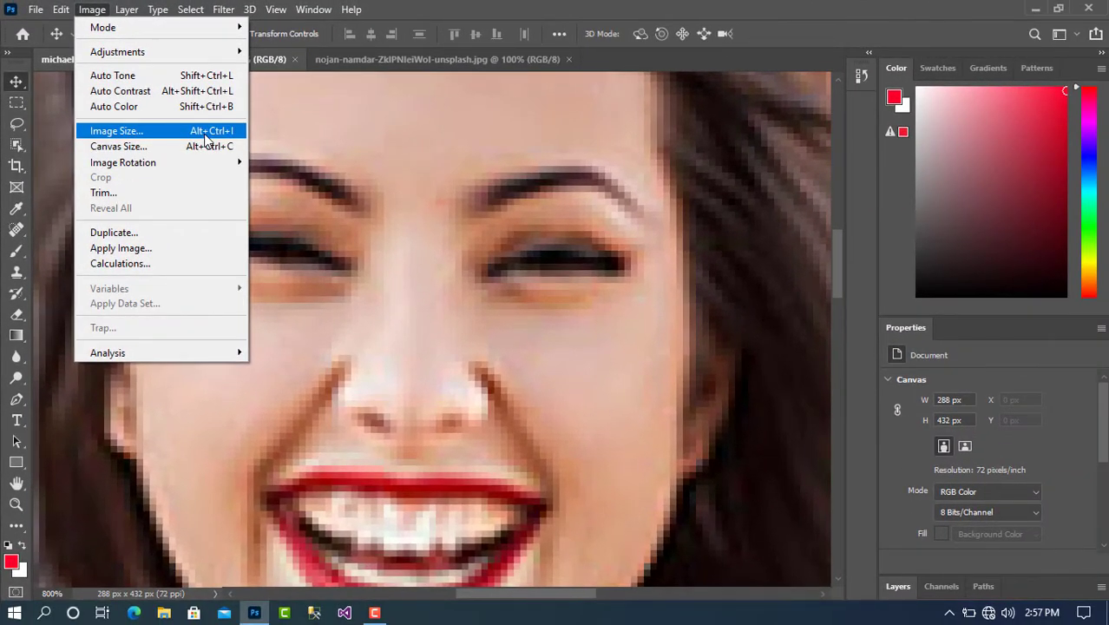
key(ctrl+alt+i)
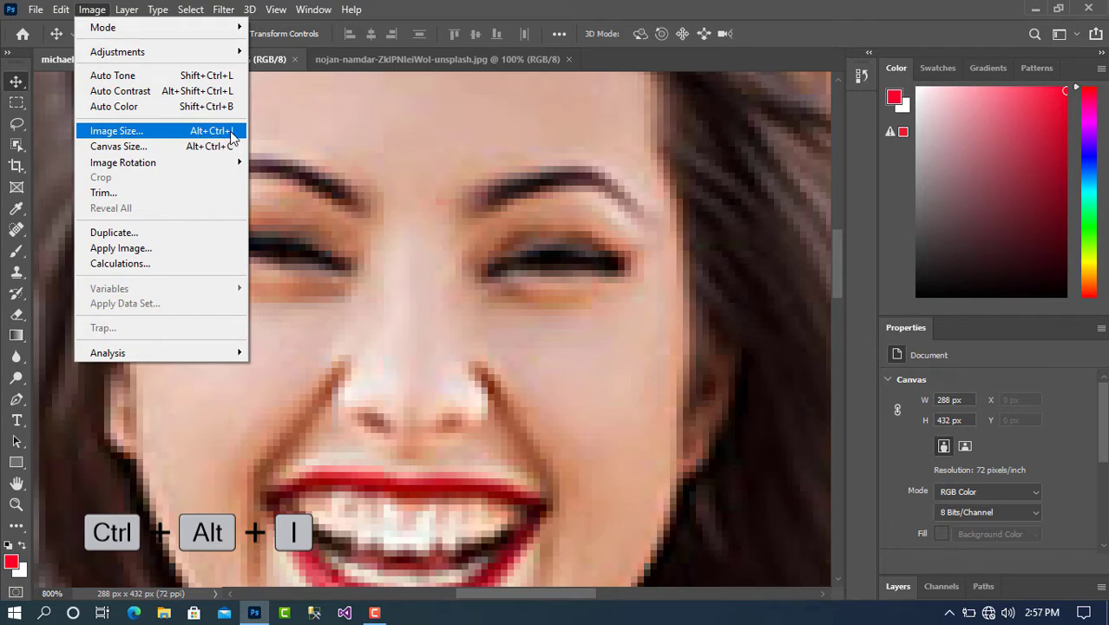
click(230, 131)
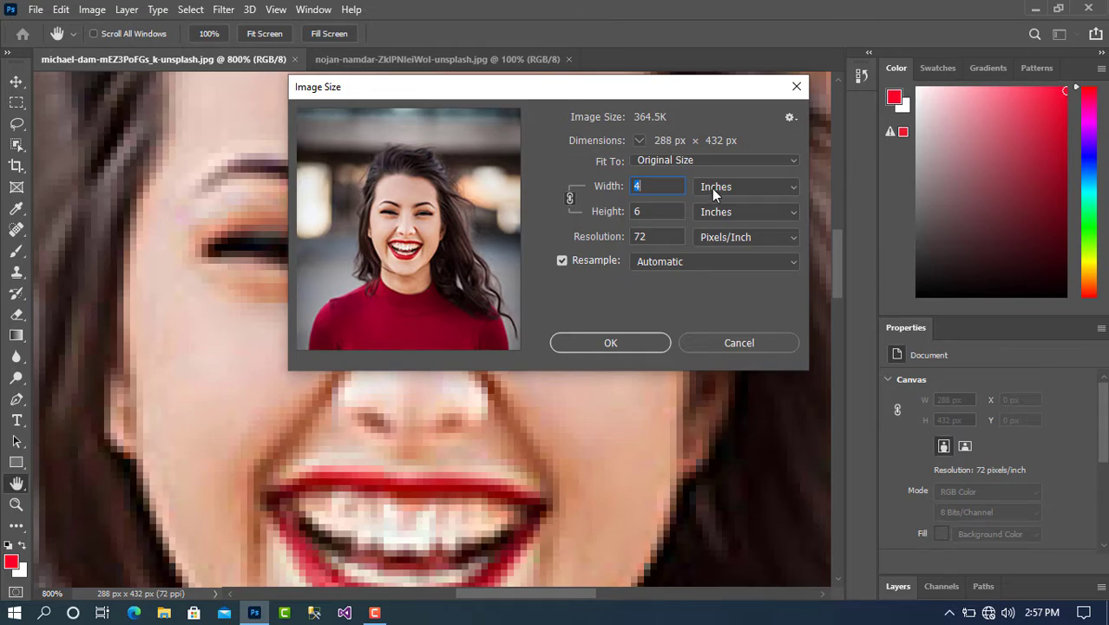
click(739, 191)
click(742, 217)
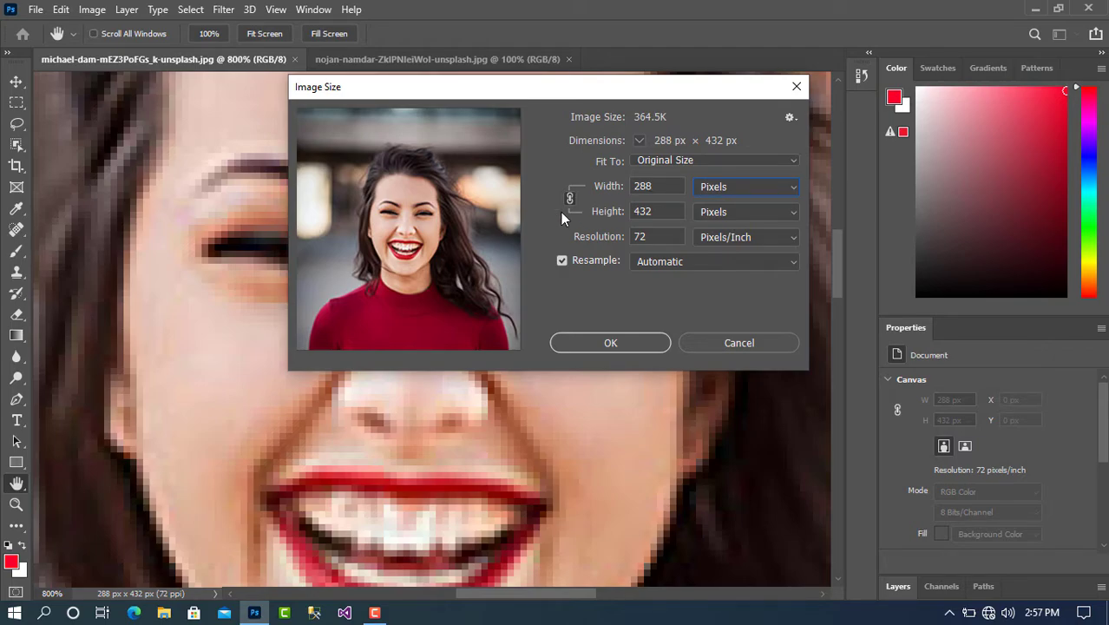
Set the image resolution to 300 pixels/inch with automatic resampling and apply the new image size.
click(645, 240)
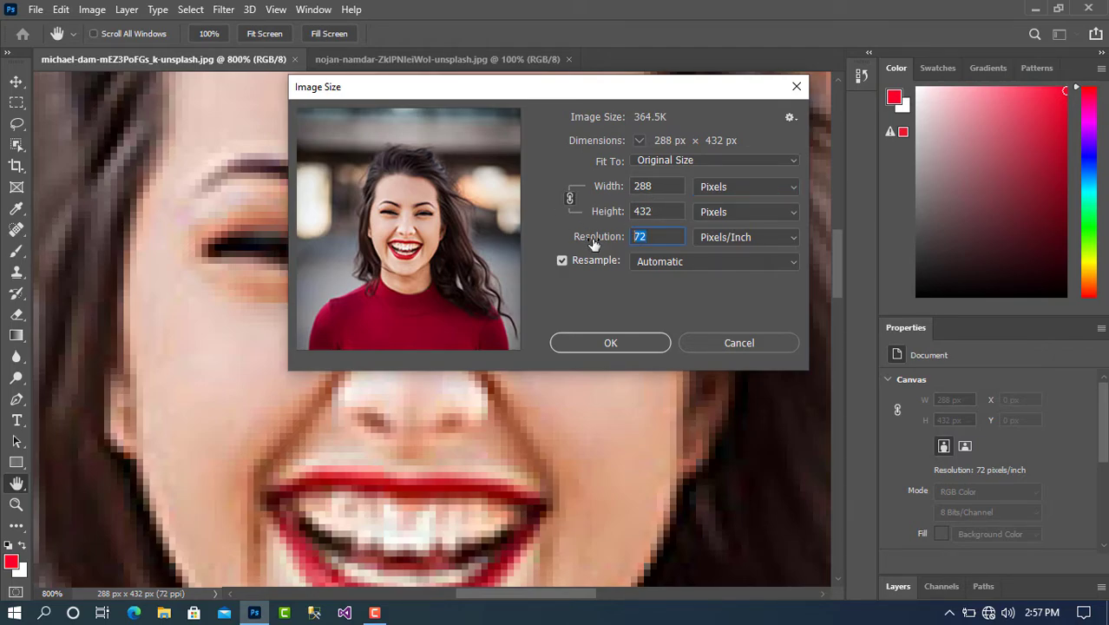
click(646, 234)
double_click(649, 236)
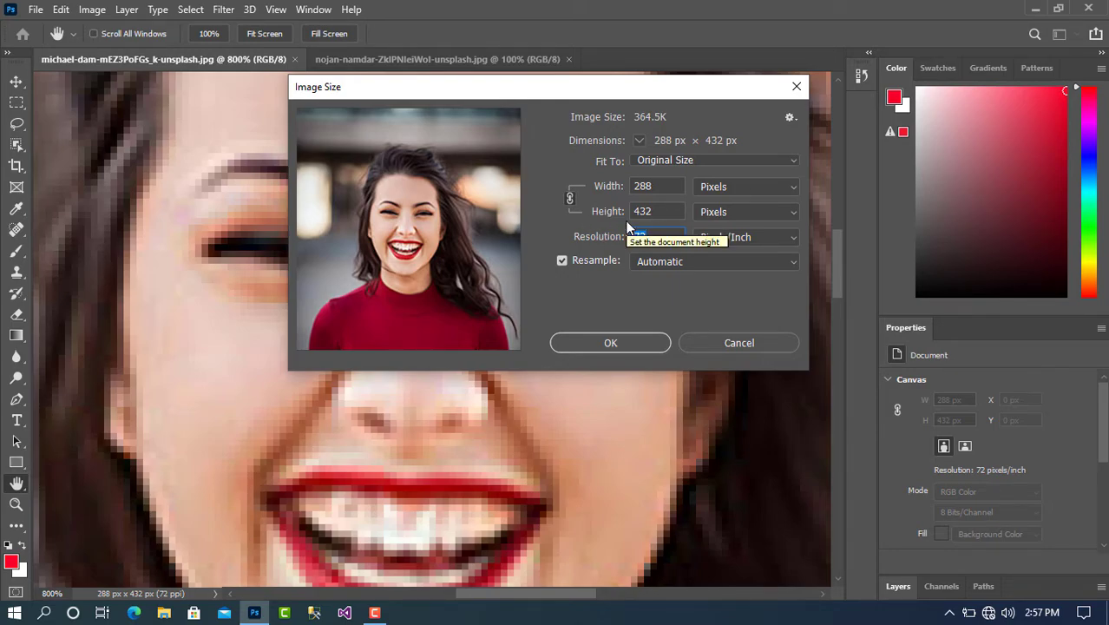
text(300)
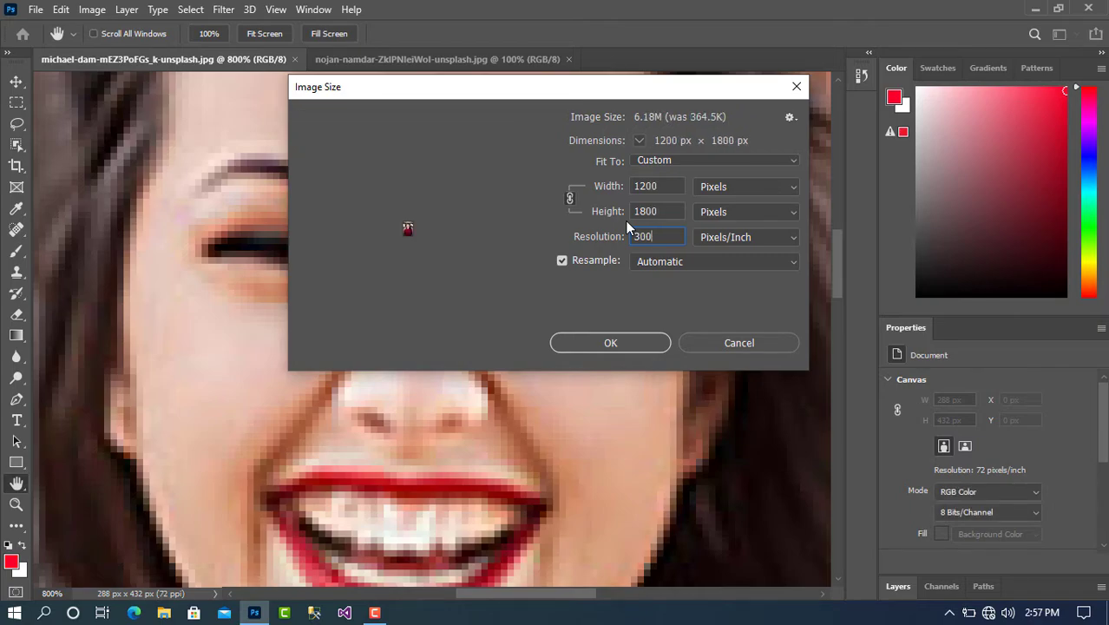
scroll(429, 218, up, 3)
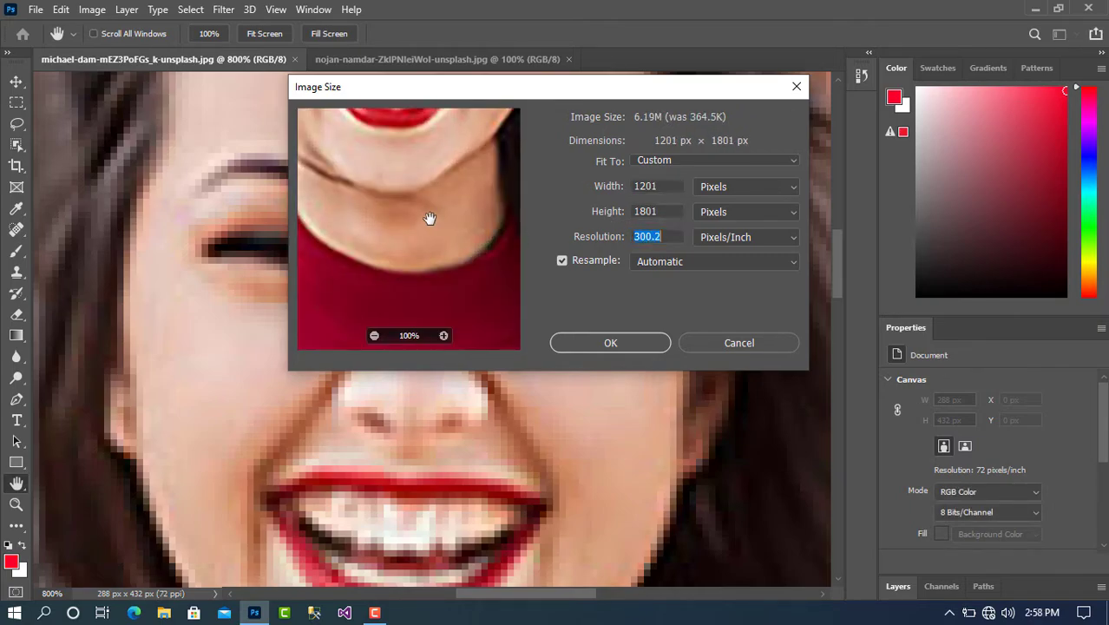
scroll(426, 222, up, 3)
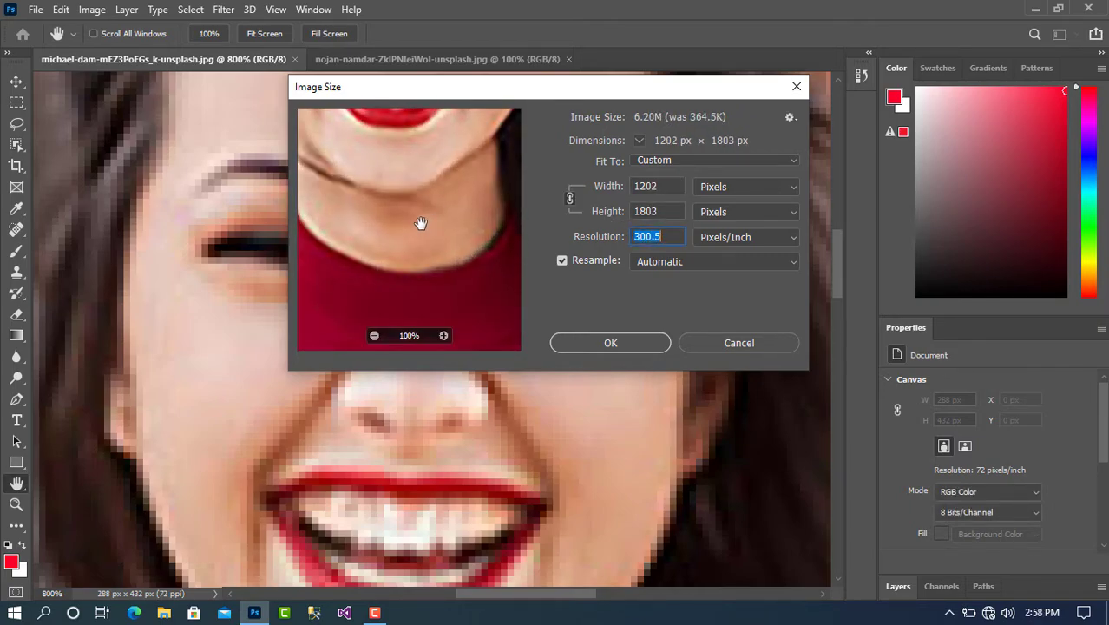
scroll(424, 199, up, 3)
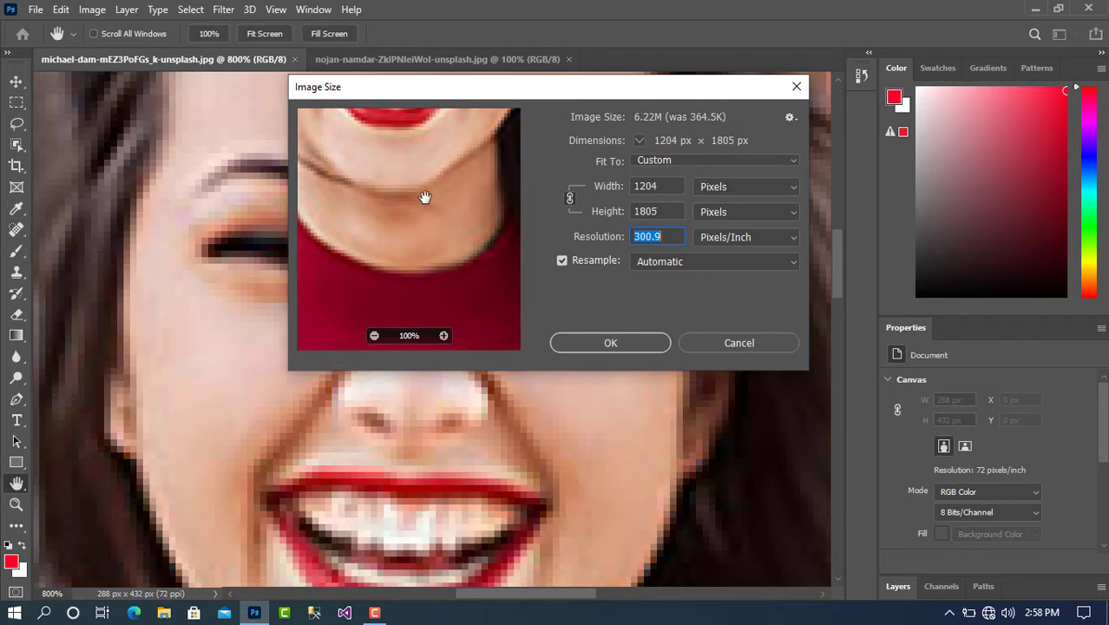
scroll(440, 205, down, 1)
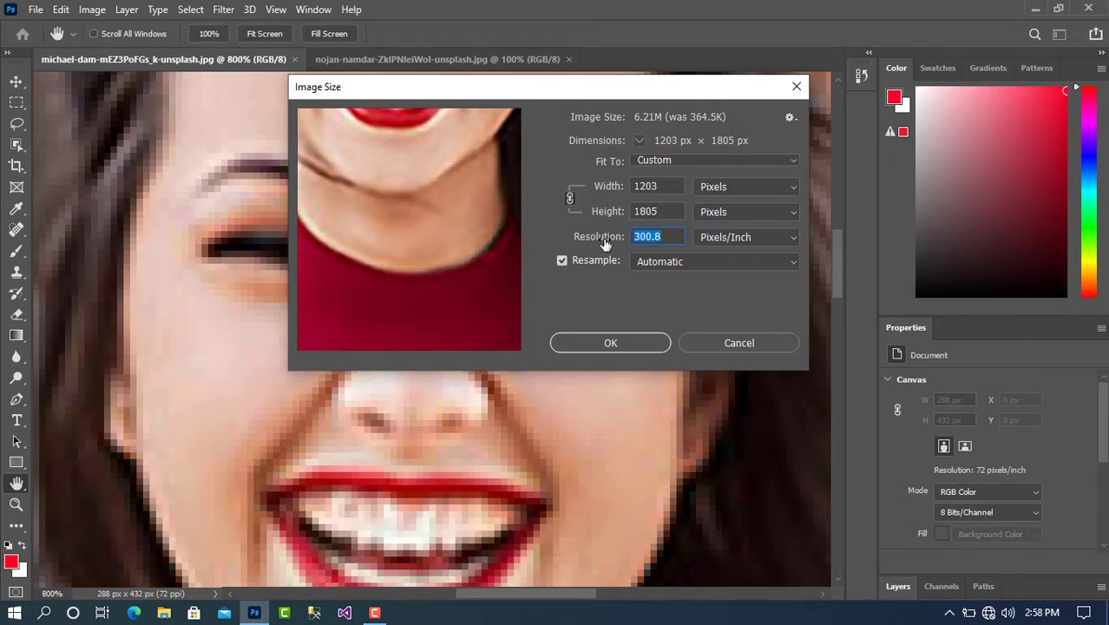
scroll(664, 240, down, 9)
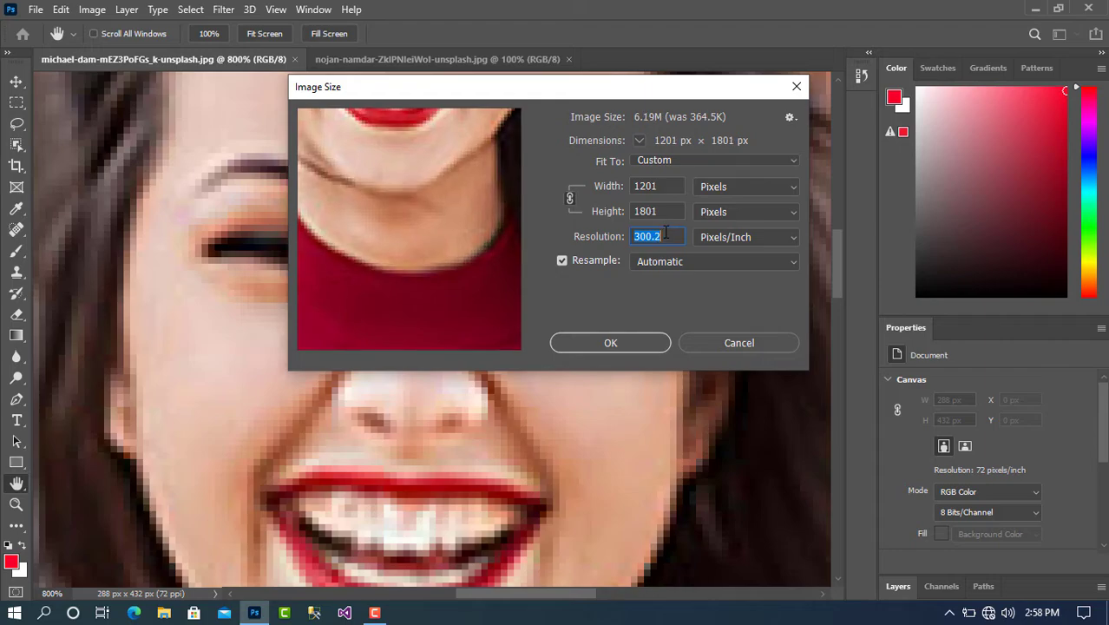
scroll(664, 232, up, 1)
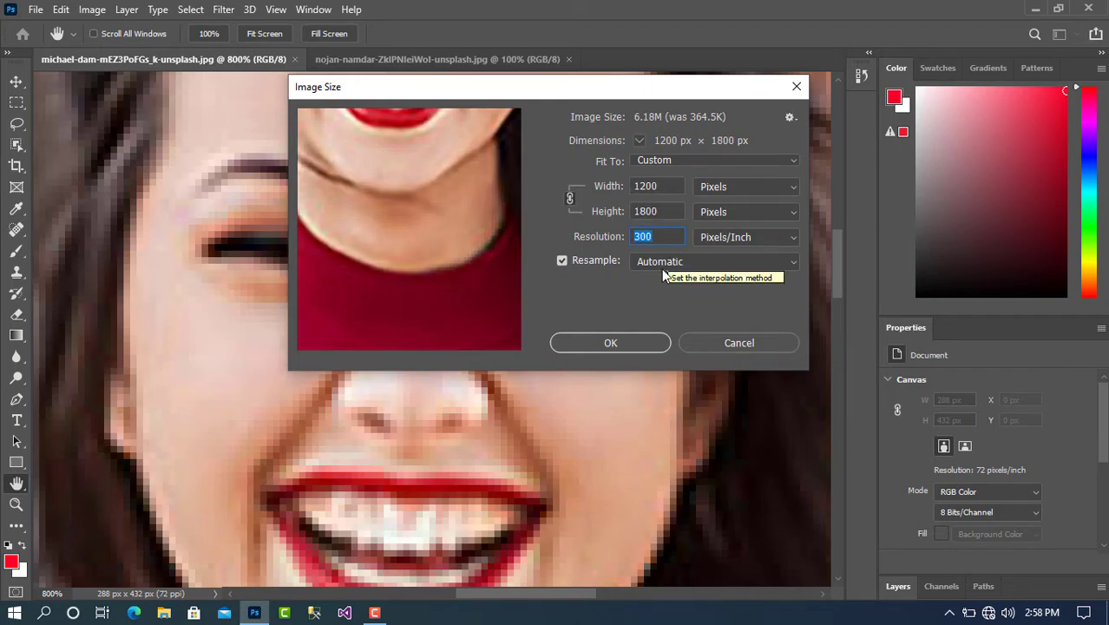
click(610, 342)
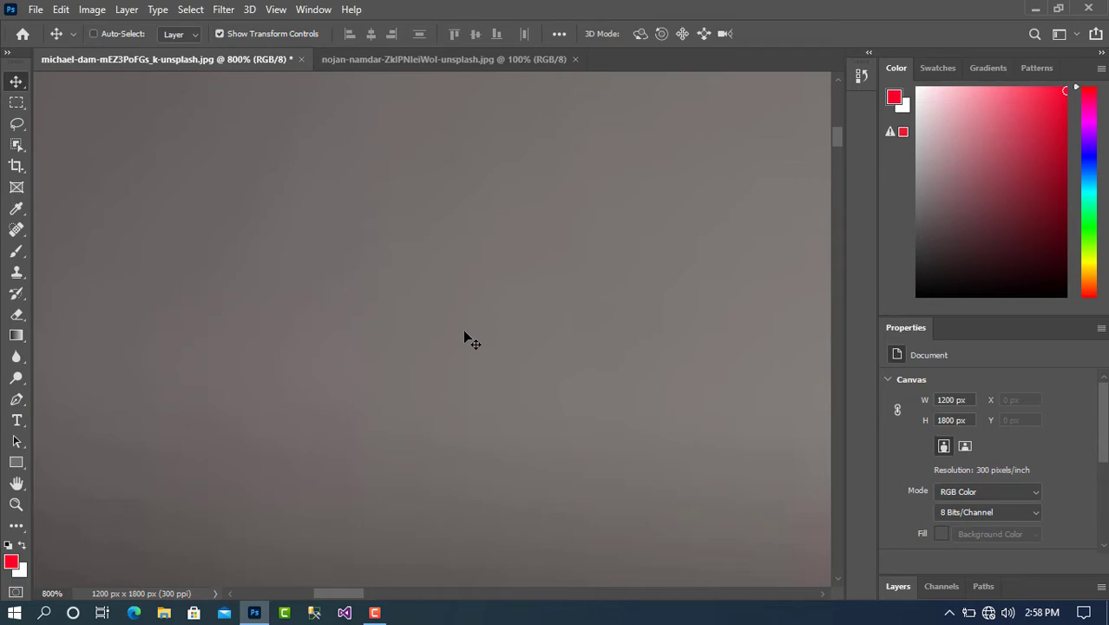
View the whole resized portrait, reducing the magnification to 12.5%.
key(ctrl)
key(ctrl+minus)
key(ctrl+minus)
key(ctrl+minus)
key(ctrl+minus)
key(ctrl+minus)
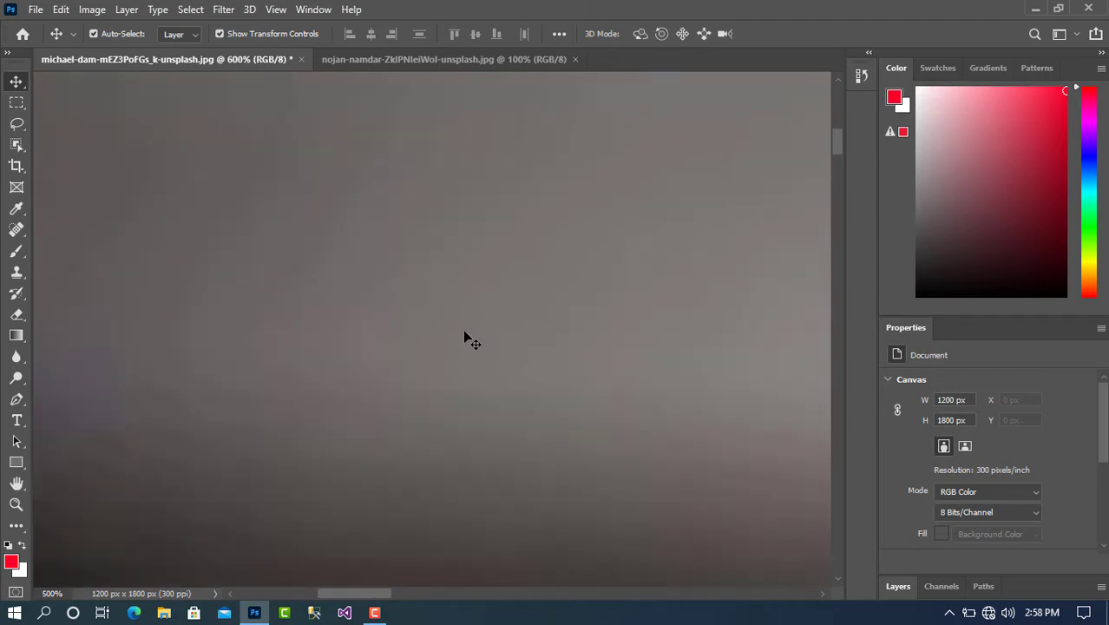
key(ctrl+minus)
key(ctrl+minus)
key(ctrl+minus)
key(ctrl+minus)
key(ctrl+minus)
key(ctrl+minus)
key(ctrl+minus)
key(ctrl+minus)
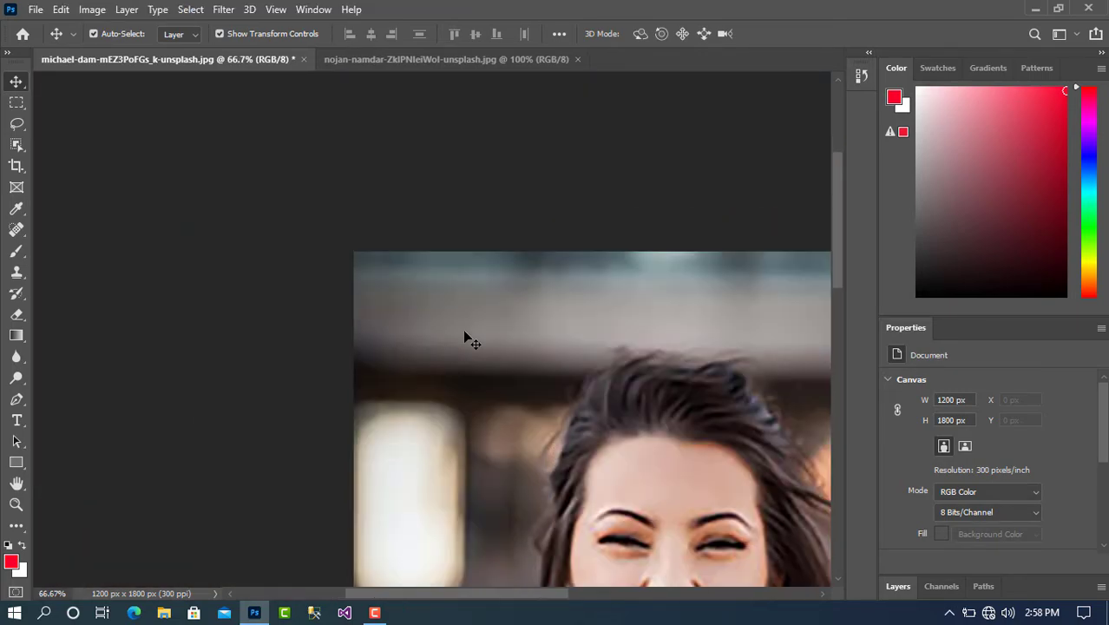
key(ctrl+minus)
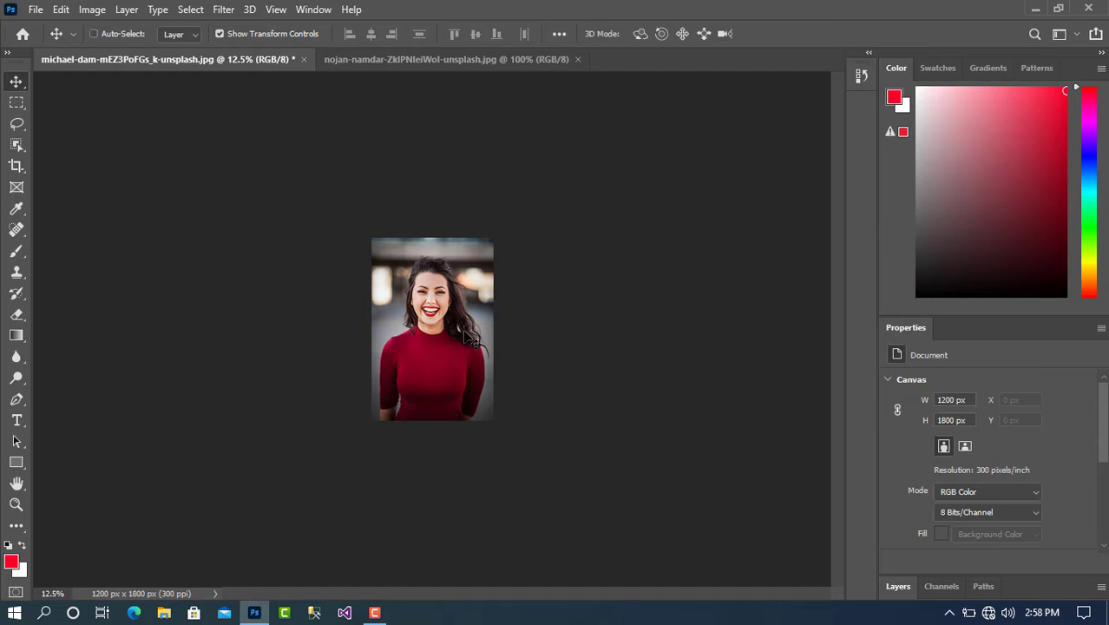
Examine the detail quality of the resized portrait around the mouth, chin and neck at up to 500% magnification.
key(ctrl+plus)
key(ctrl+plus)
key(ctrl+plus)
key(ctrl+plus)
key(ctrl+plus)
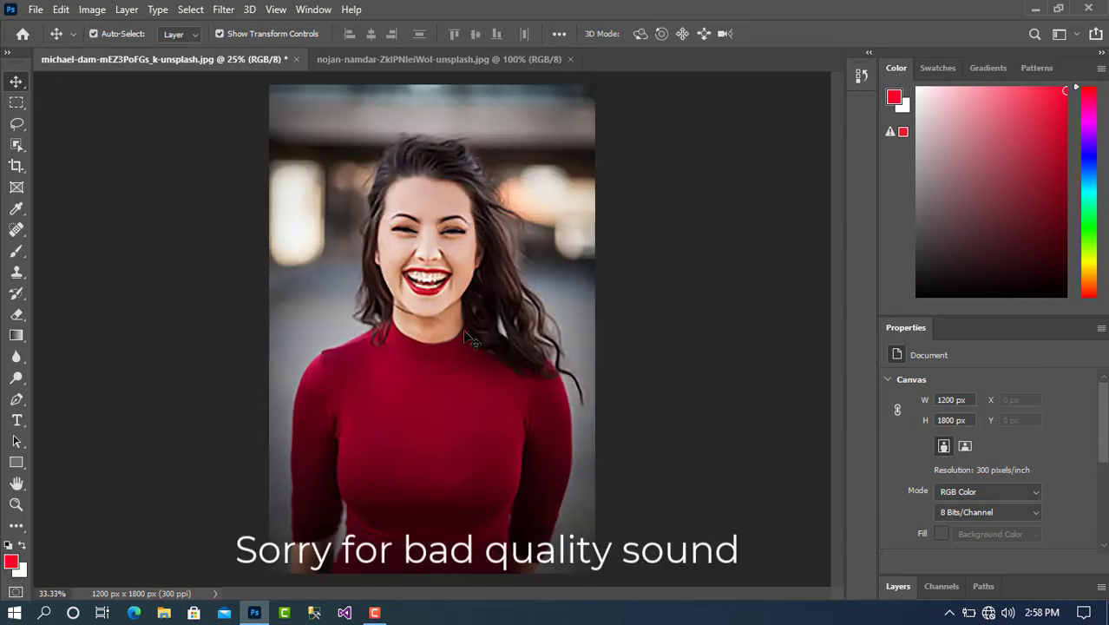
key(ctrl+plus)
key(ctrl+plus)
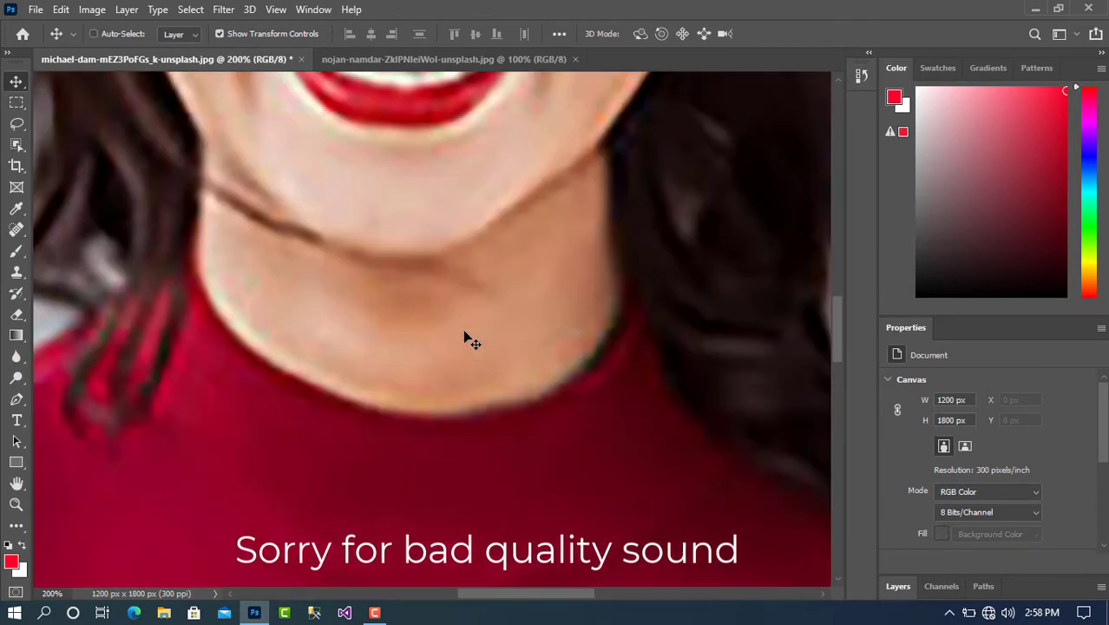
scroll(467, 333, up, 2)
scroll(471, 338, up, 4)
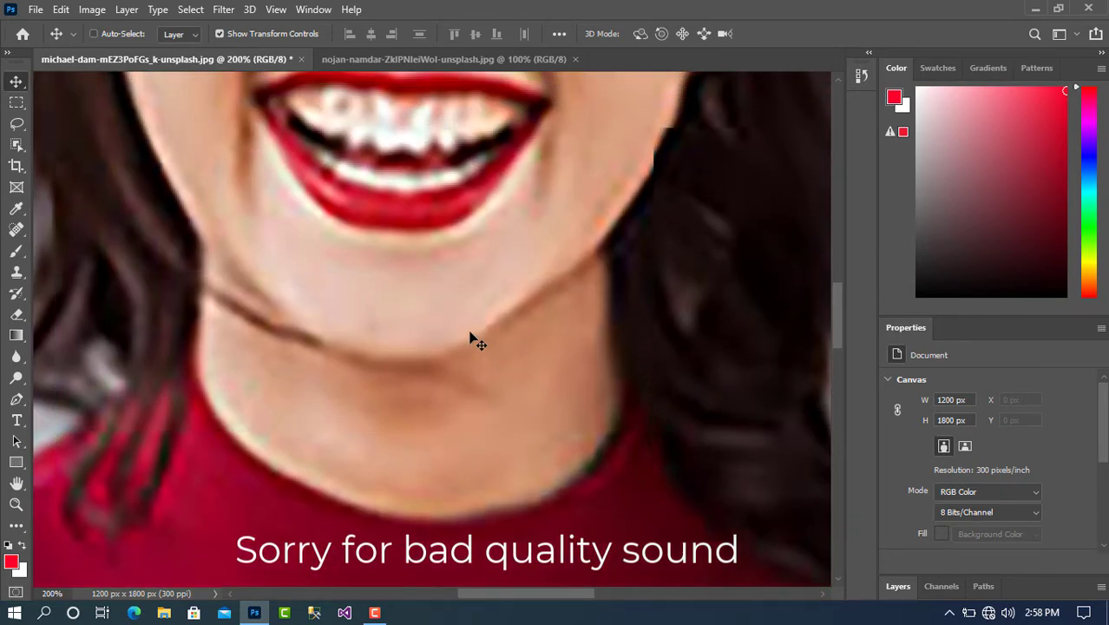
key(ctrl+plus)
key(ctrl+plus)
key(ctrl+plus)
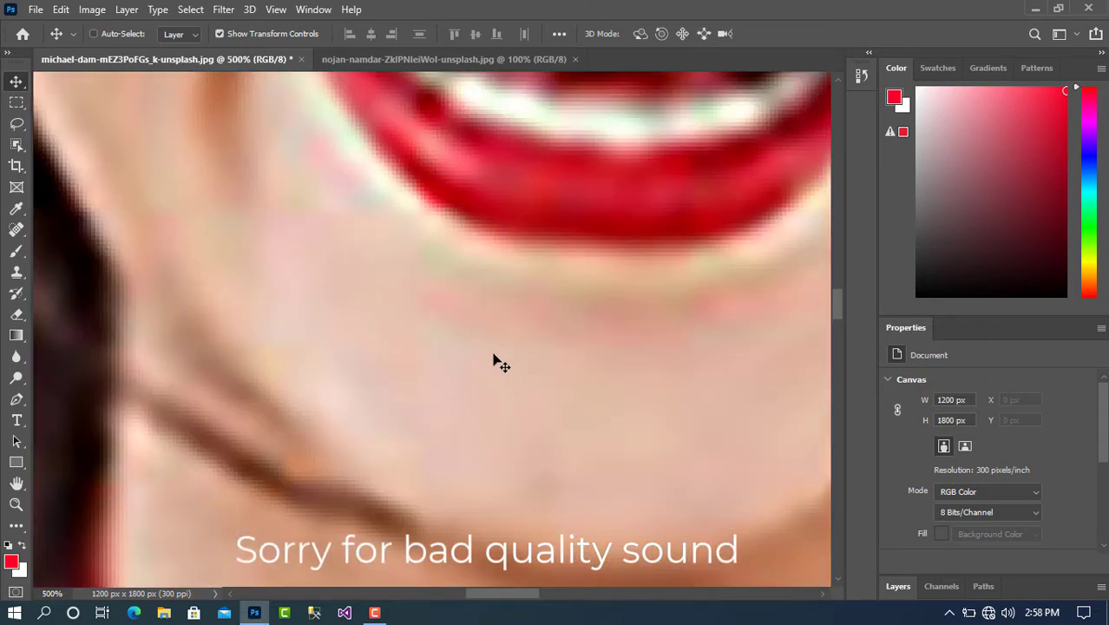
Examine the resized portrait's face at 200% and 100%, then view the whole photo at 33.3% magnification.
key(ctrl+minus)
key(ctrl+minus)
key(ctrl+minus)
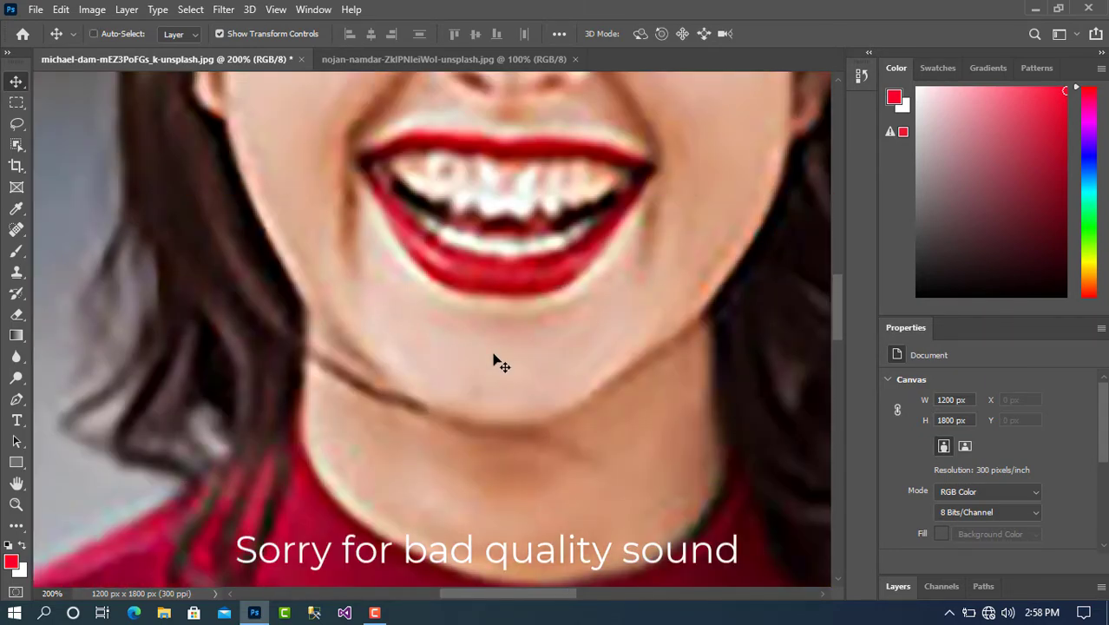
key(ctrl+minus)
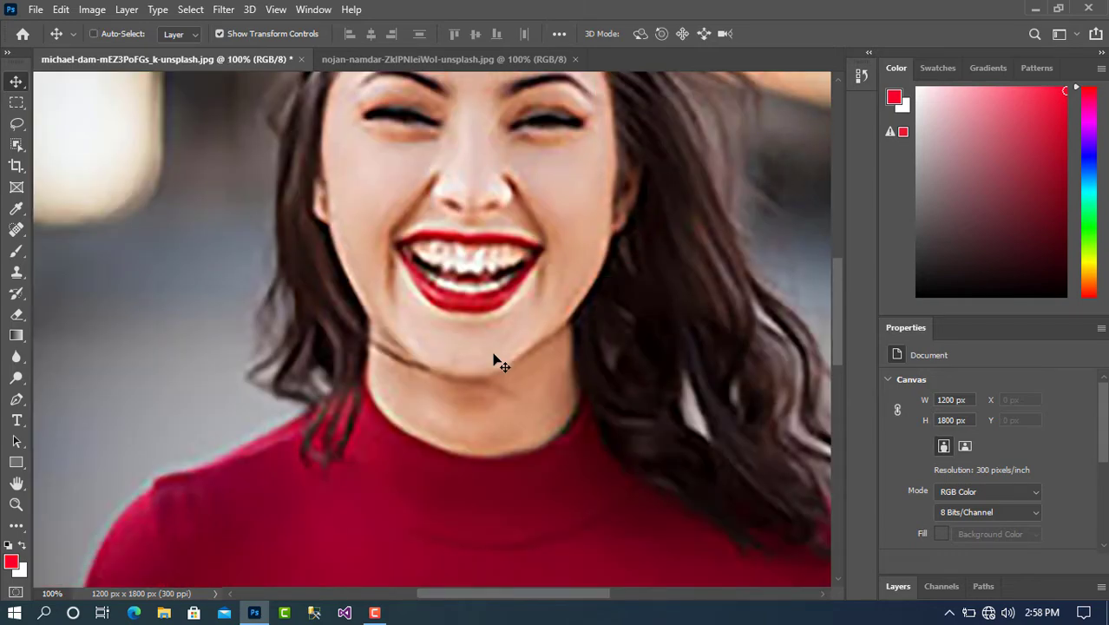
scroll(495, 361, up, 3)
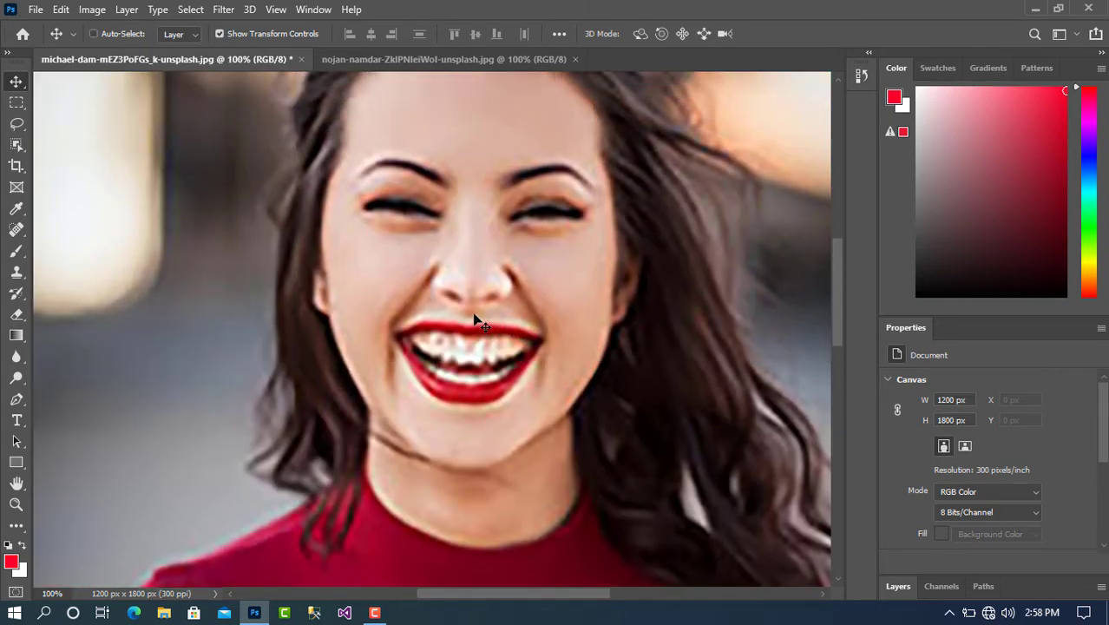
scroll(499, 311, up, 2)
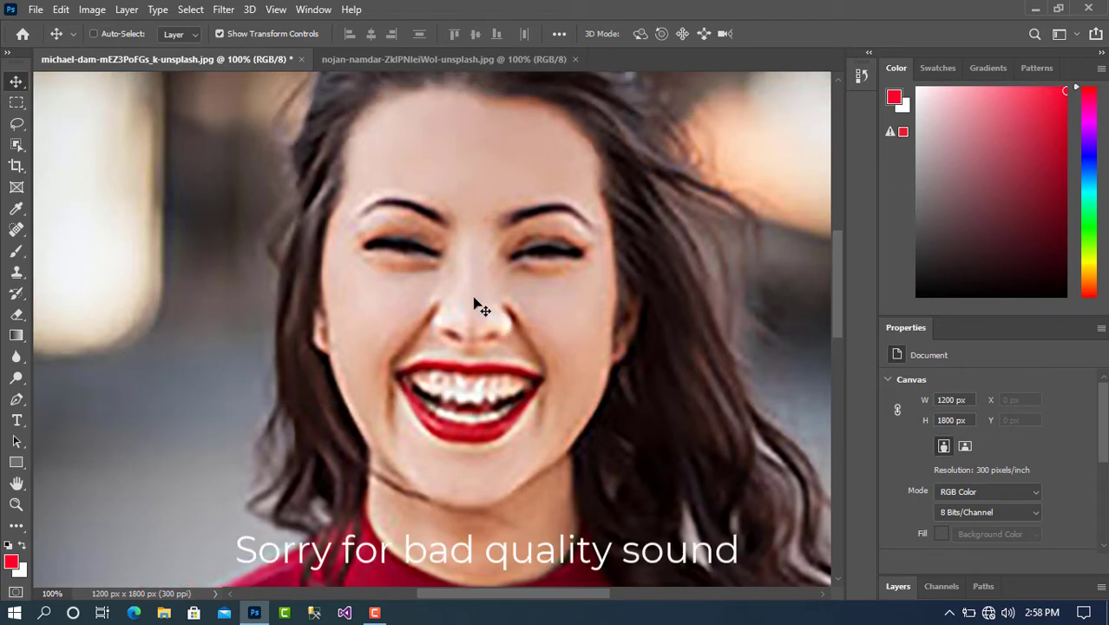
key(ctrl+minus)
key(ctrl+minus)
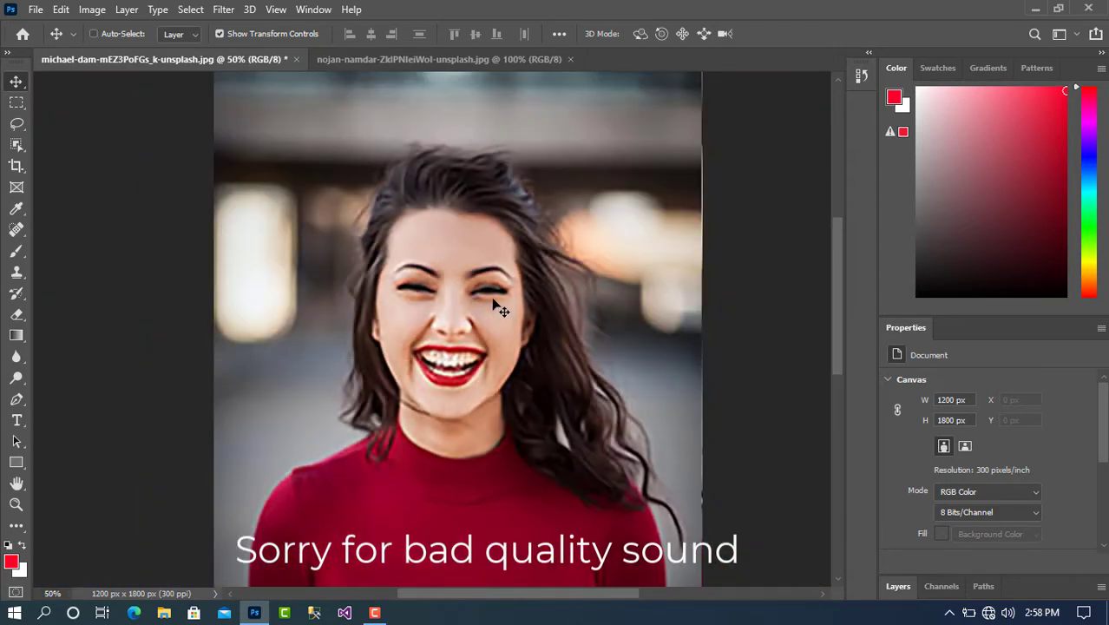
key(ctrl+minus)
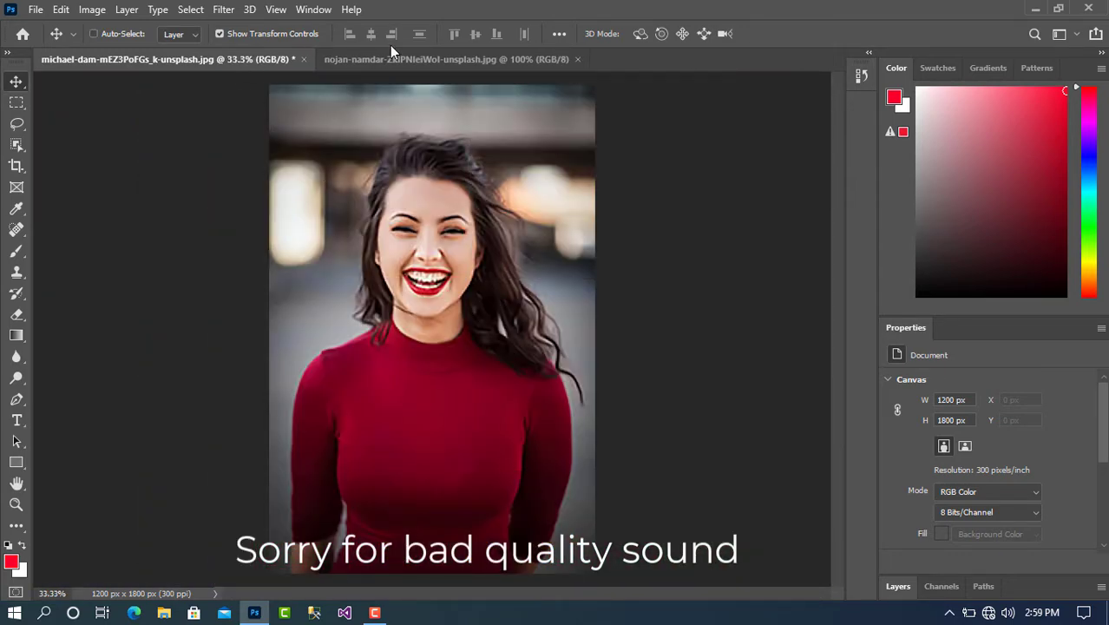
Switch to the second open portrait and examine its lips, nose and eyes at 500% magnification.
click(459, 59)
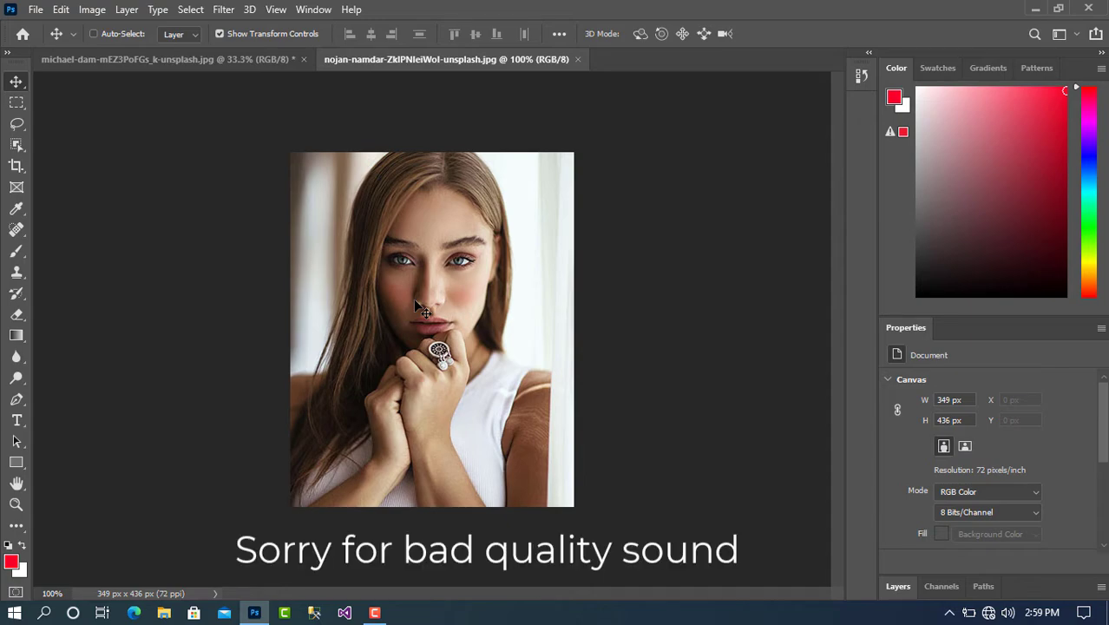
scroll(416, 306, up, 5)
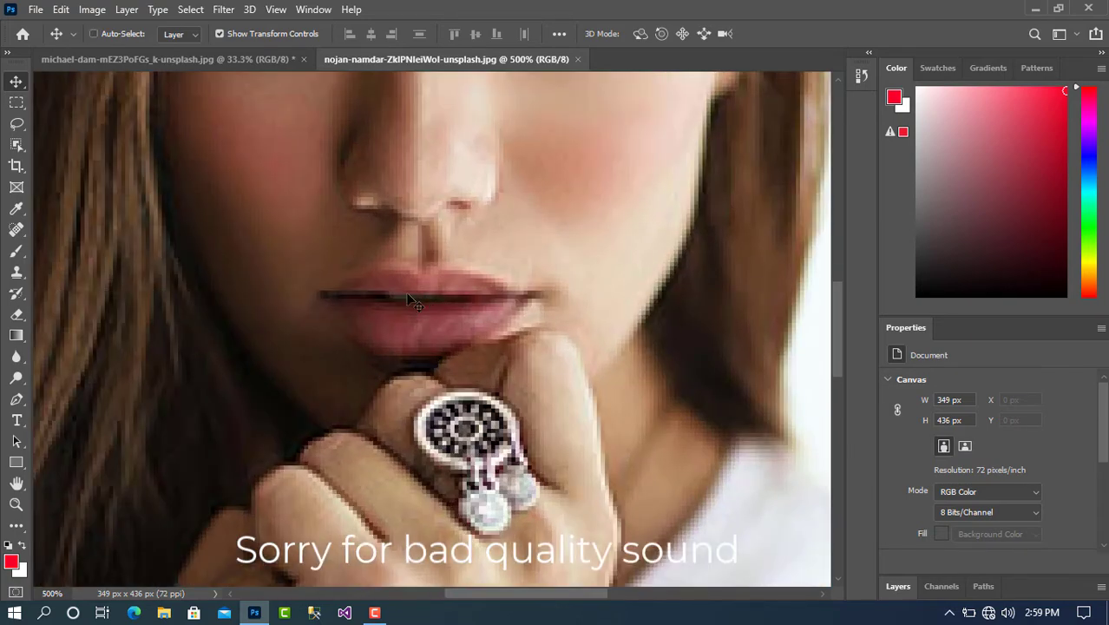
scroll(413, 297, up, 5)
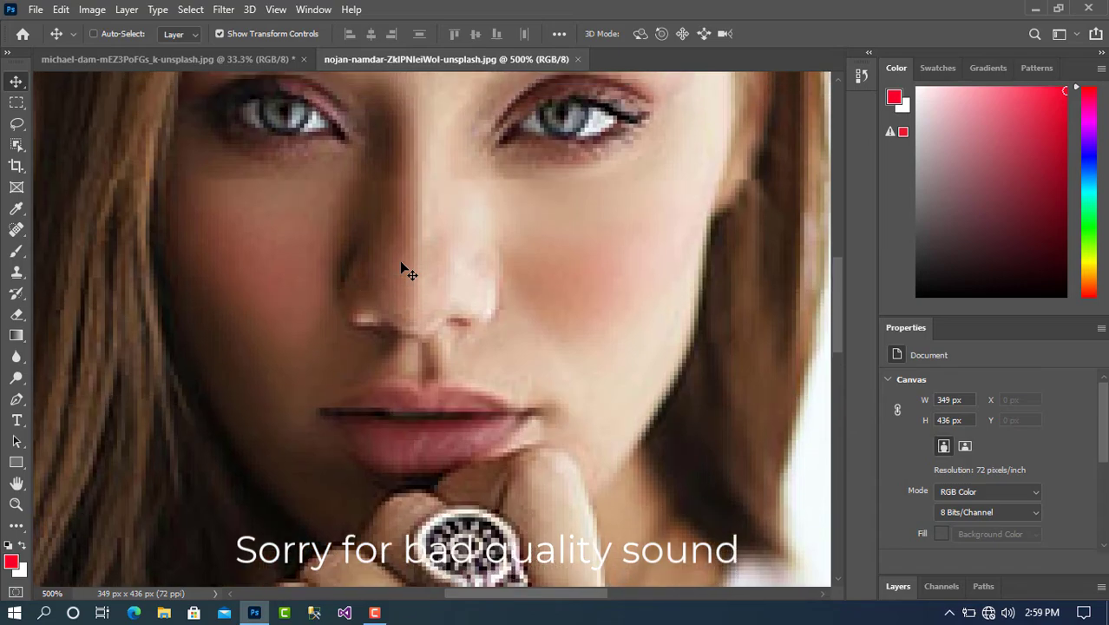
scroll(400, 265, up, 5)
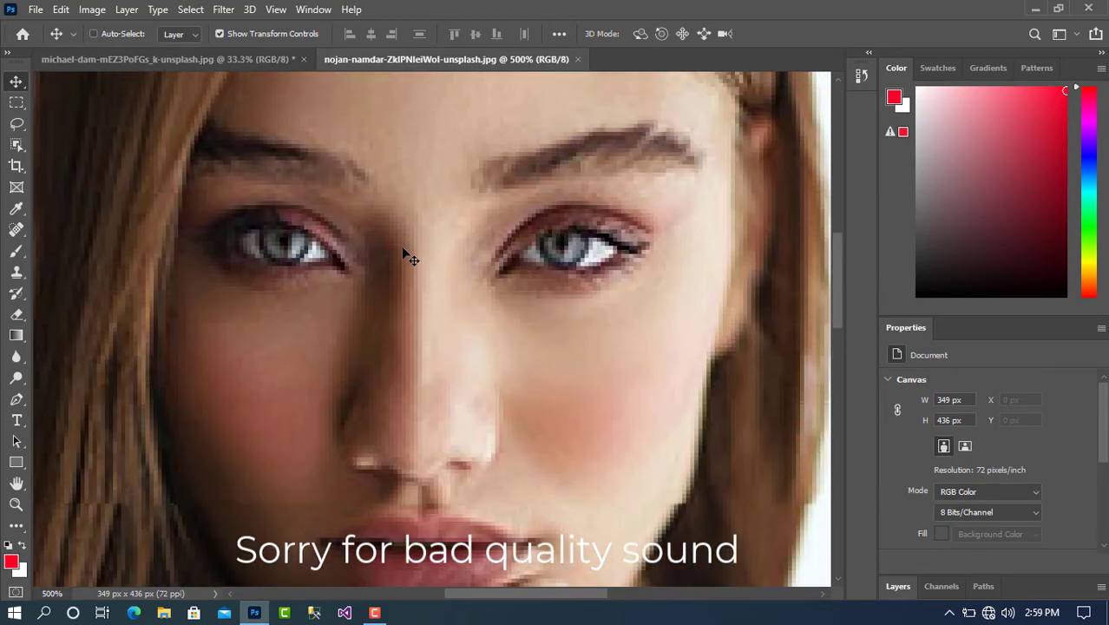
scroll(402, 247, up, 3)
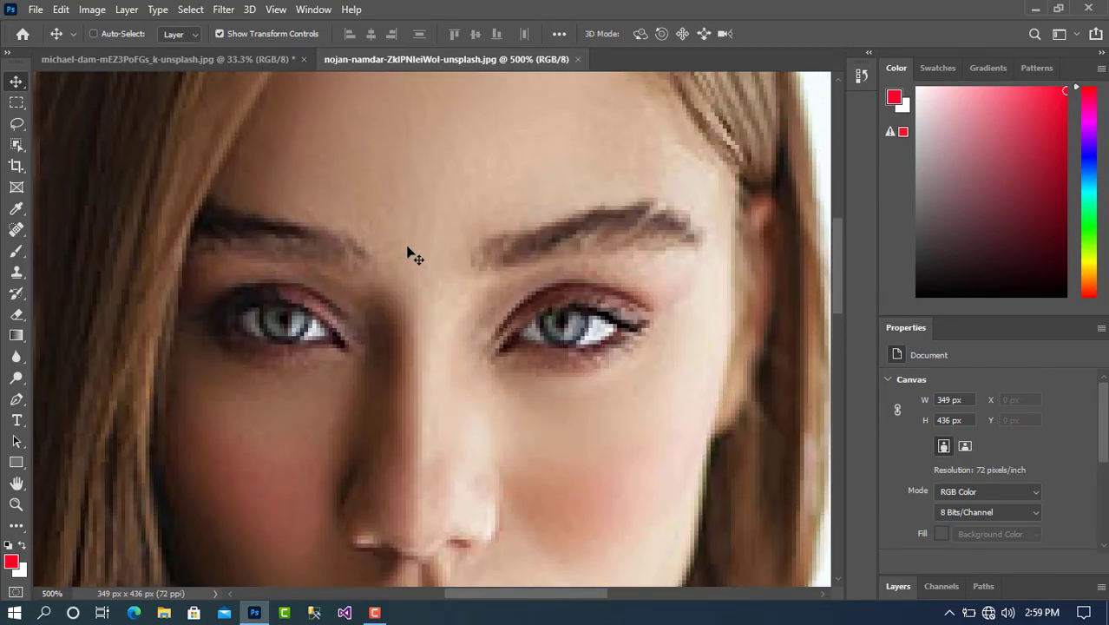
Open the Image Size settings for the second portrait and choose pixels as the width unit.
key(ctrl+alt+i)
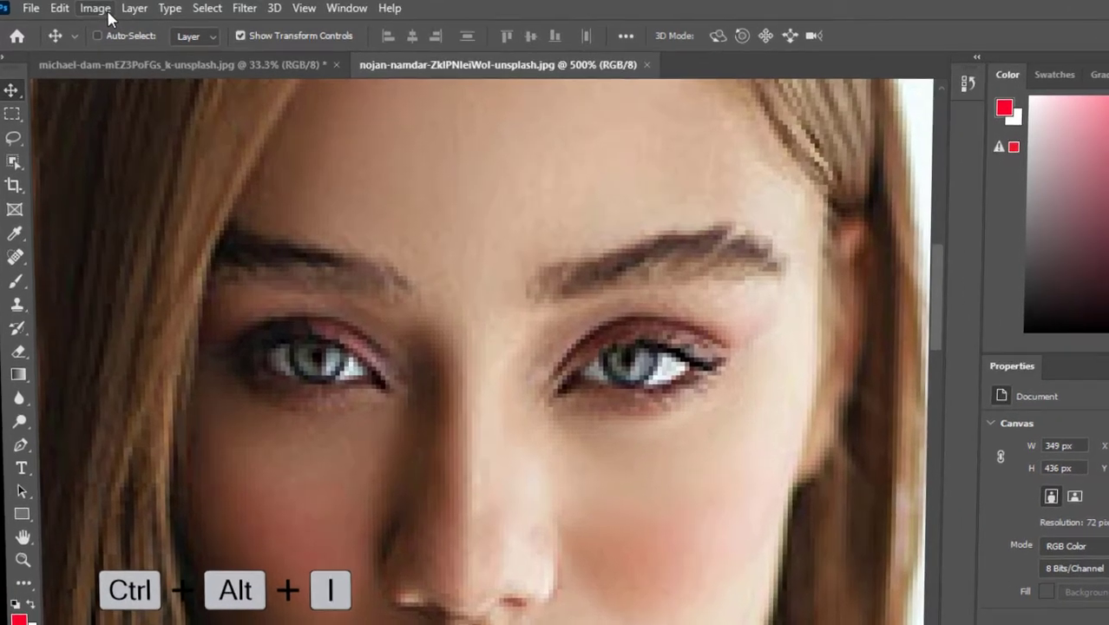
click(94, 11)
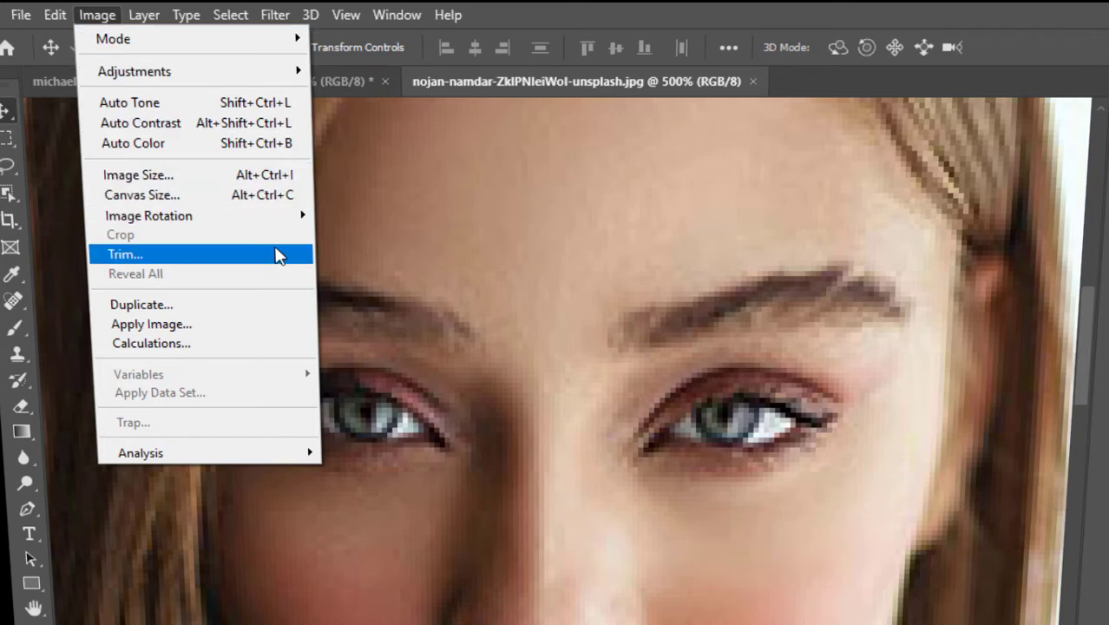
key(ctrl+alt+i)
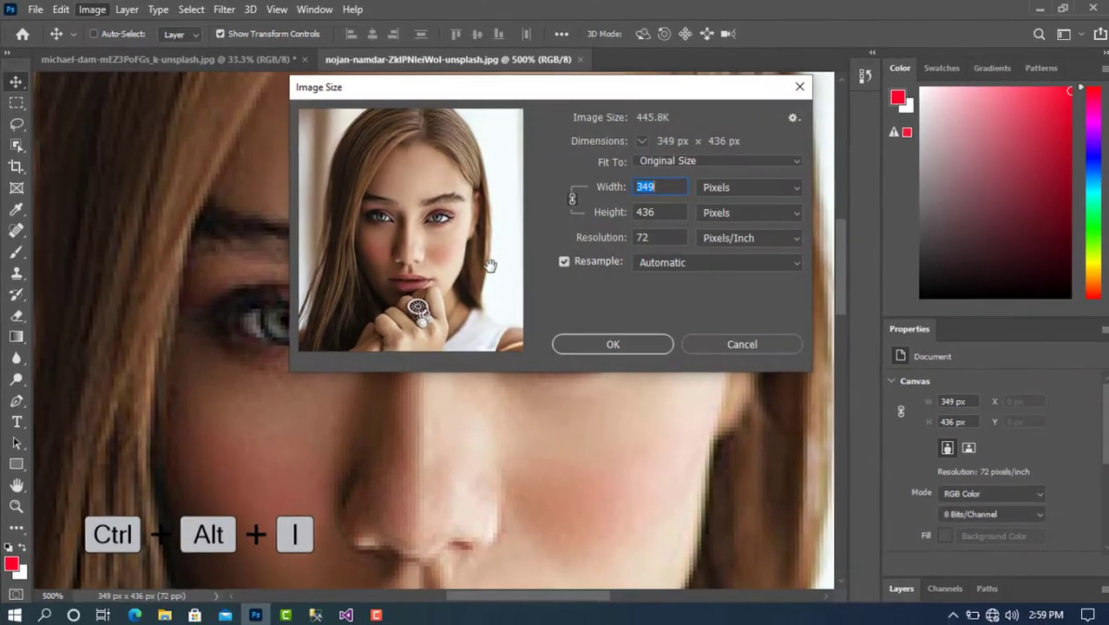
click(766, 190)
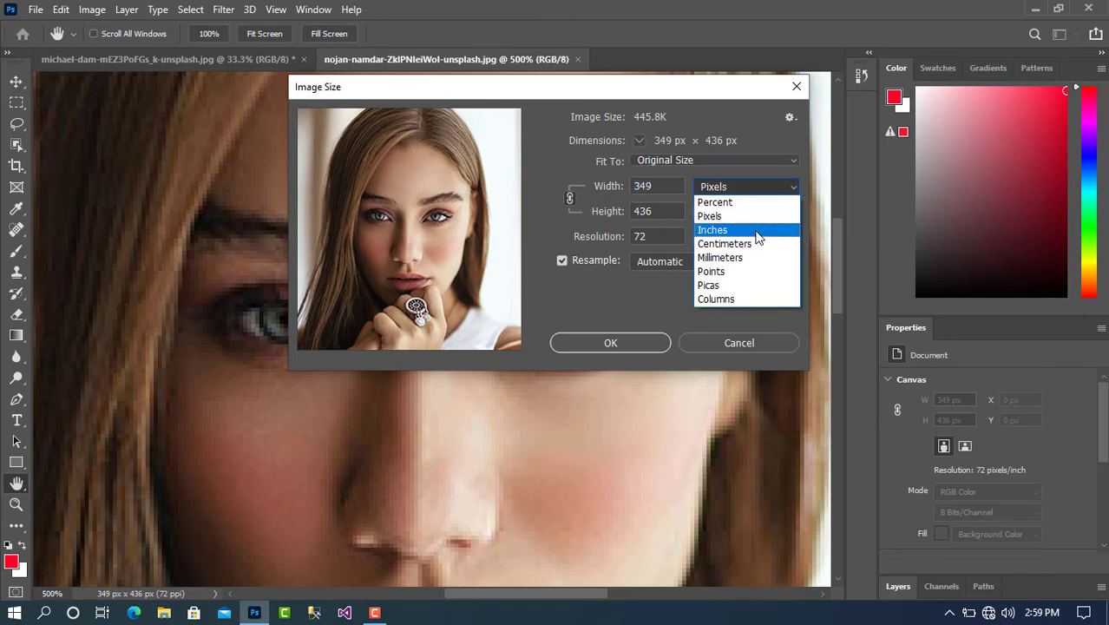
click(747, 215)
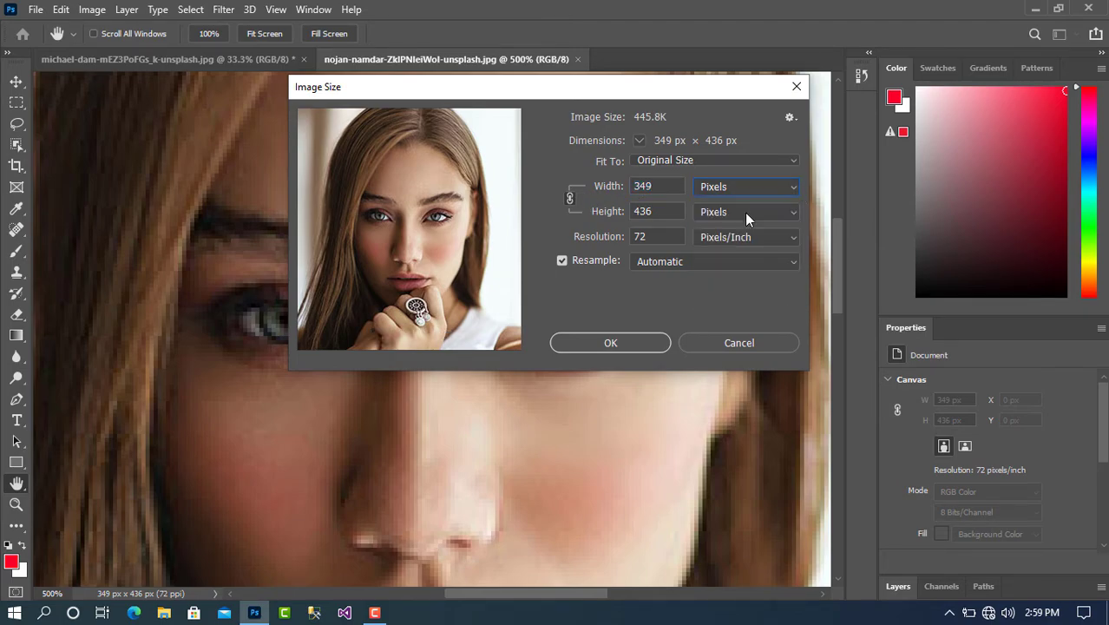
Set the second portrait's resolution to 300 pixels/inch with automatic resampling and apply the new image size.
double_click(657, 236)
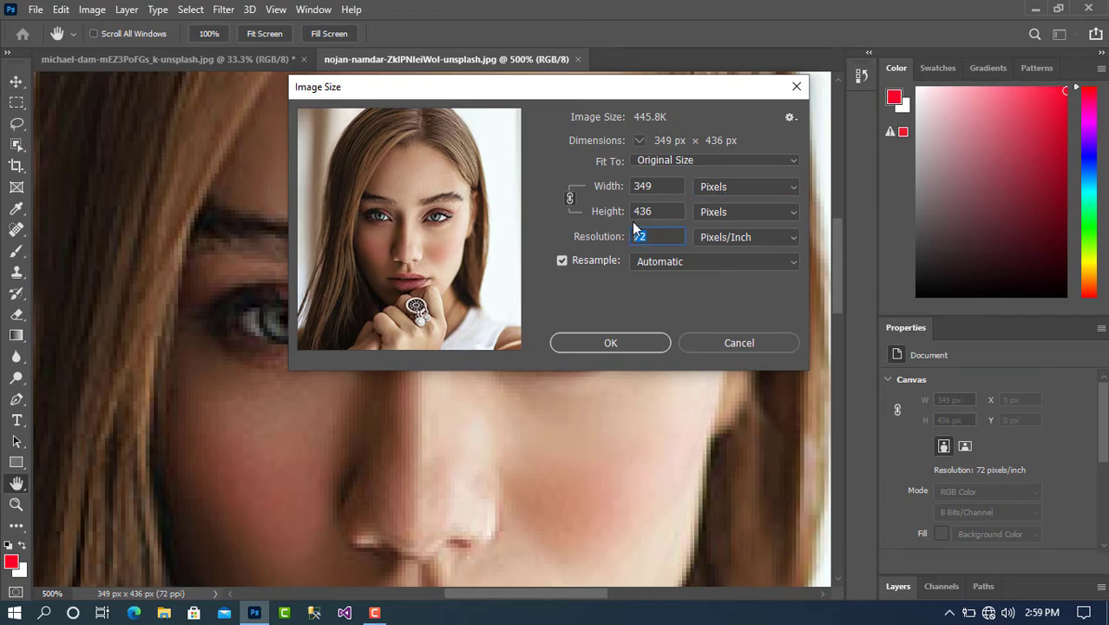
text(300)
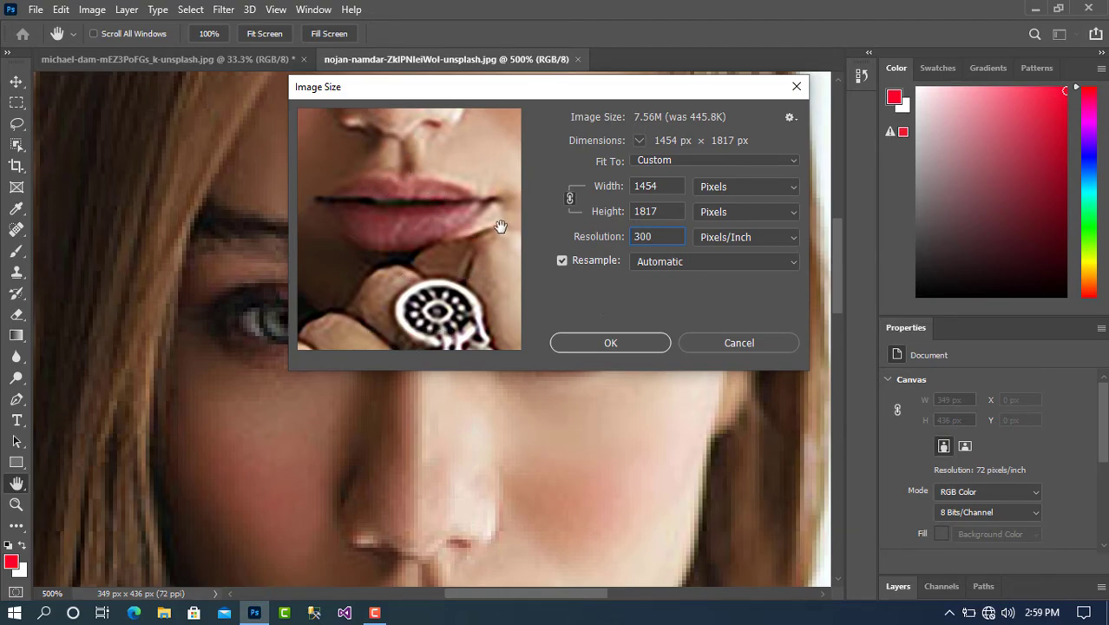
click(628, 337)
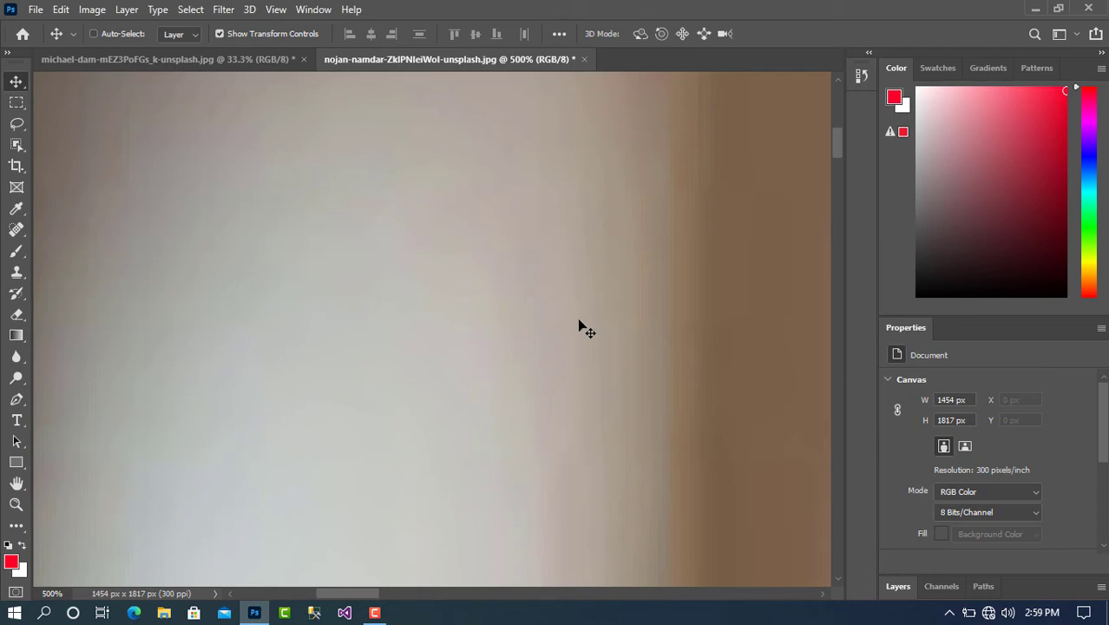
View the whole resized second portrait, reducing the magnification to 25%.
key(ctrl+minus)
key(ctrl+minus)
key(ctrl+minus)
key(ctrl+minus)
key(ctrl+minus)
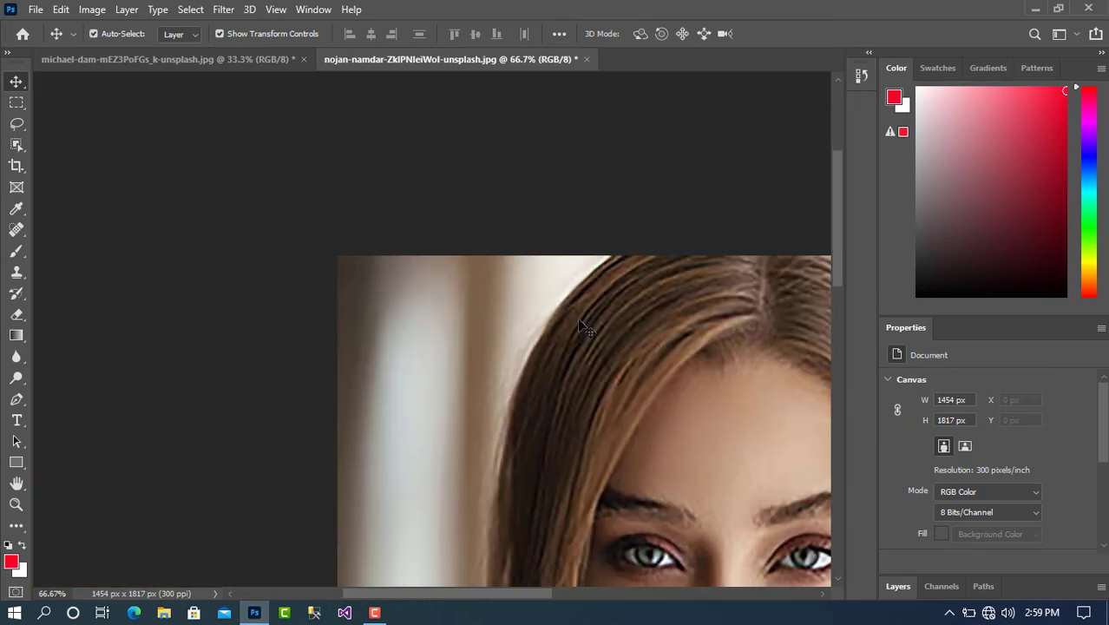
key(ctrl+minus)
key(ctrl+minus)
key(ctrl+minus)
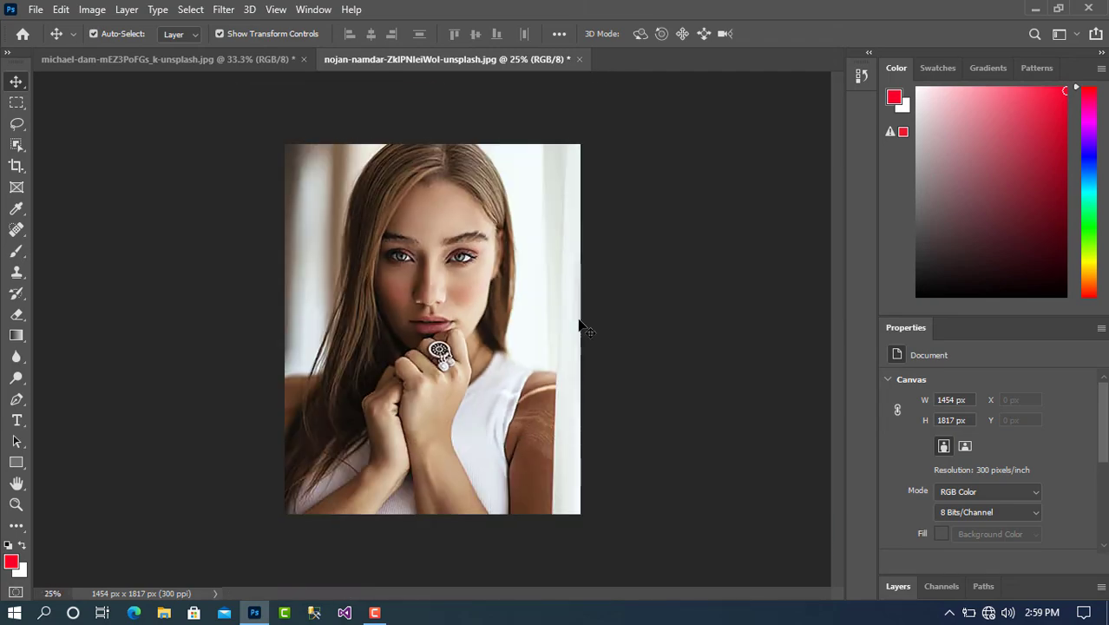
Examine the detail quality of the resized second portrait from the lips up past the nose to the eyes at 300% magnification.
key(ctrl+plus)
key(ctrl+plus)
key(ctrl+plus)
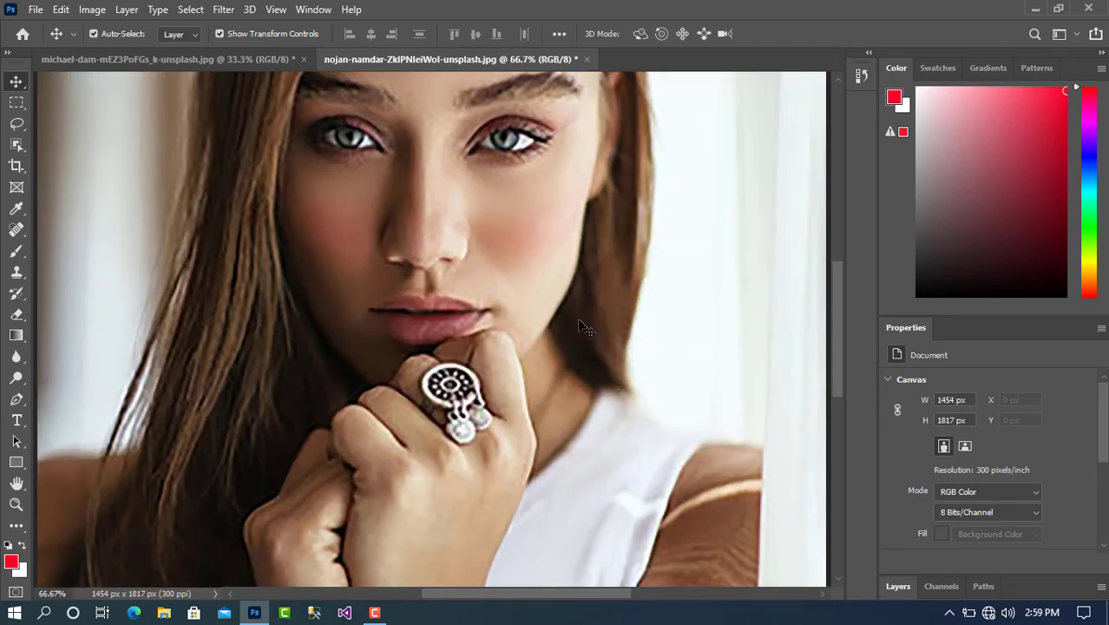
key(ctrl+plus)
key(ctrl+plus)
key(ctrl+plus)
scroll(541, 328, up, 5)
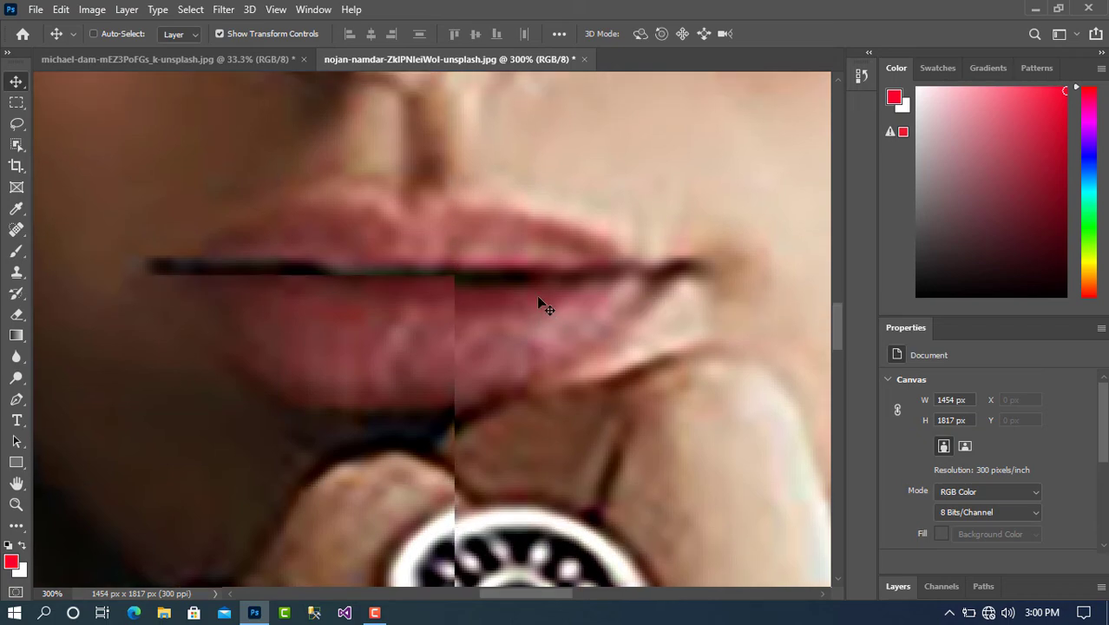
scroll(538, 299, up, 3)
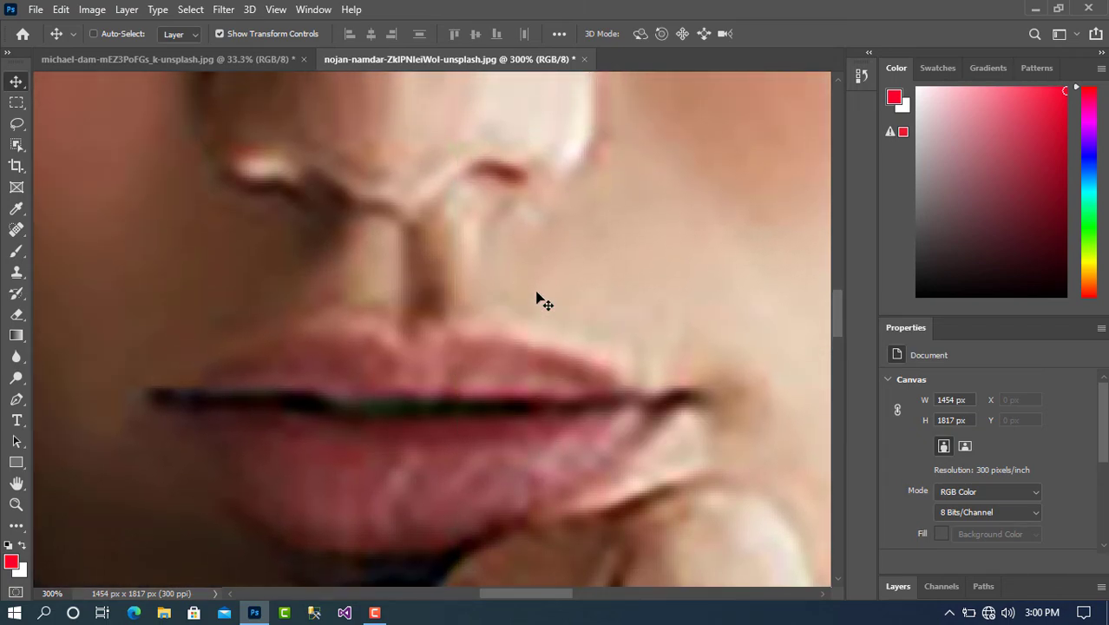
scroll(538, 299, up, 3)
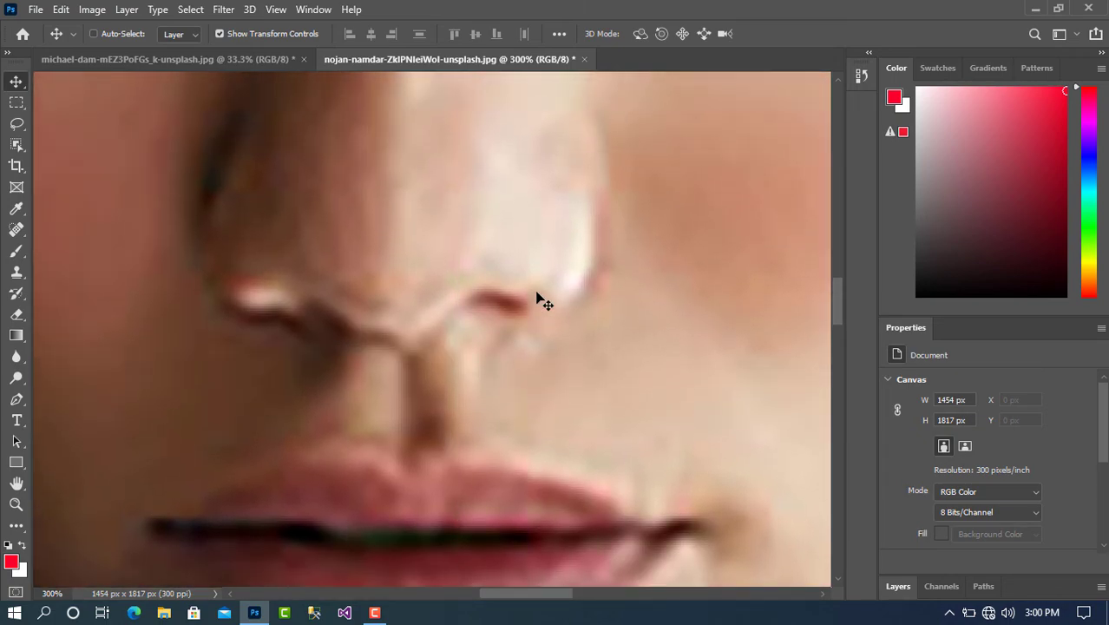
scroll(542, 297, up, 2)
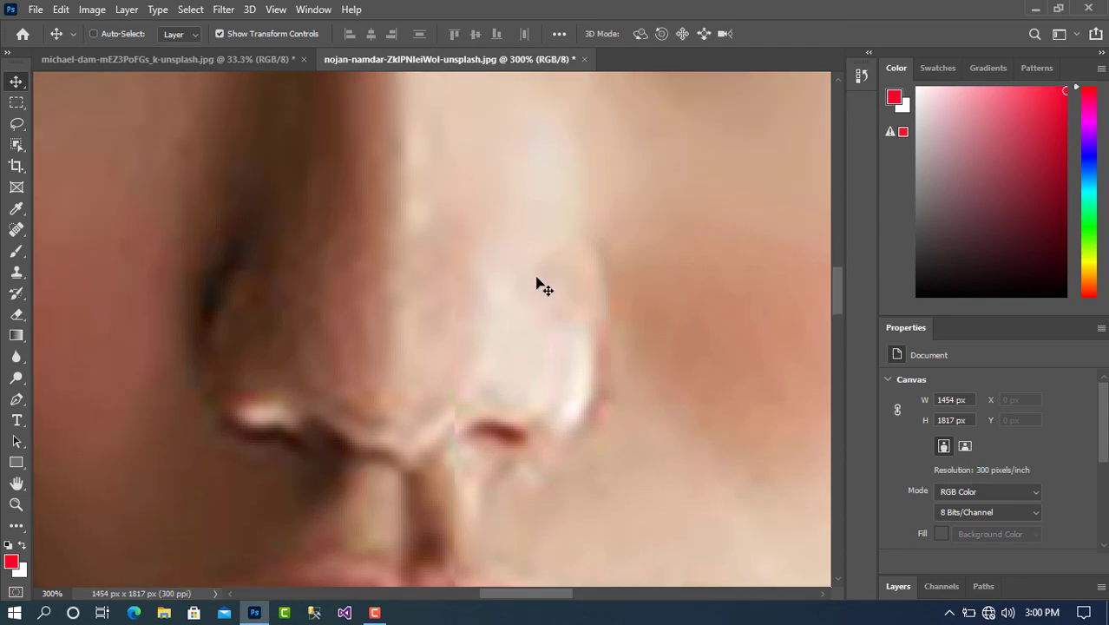
scroll(545, 278, up, 2)
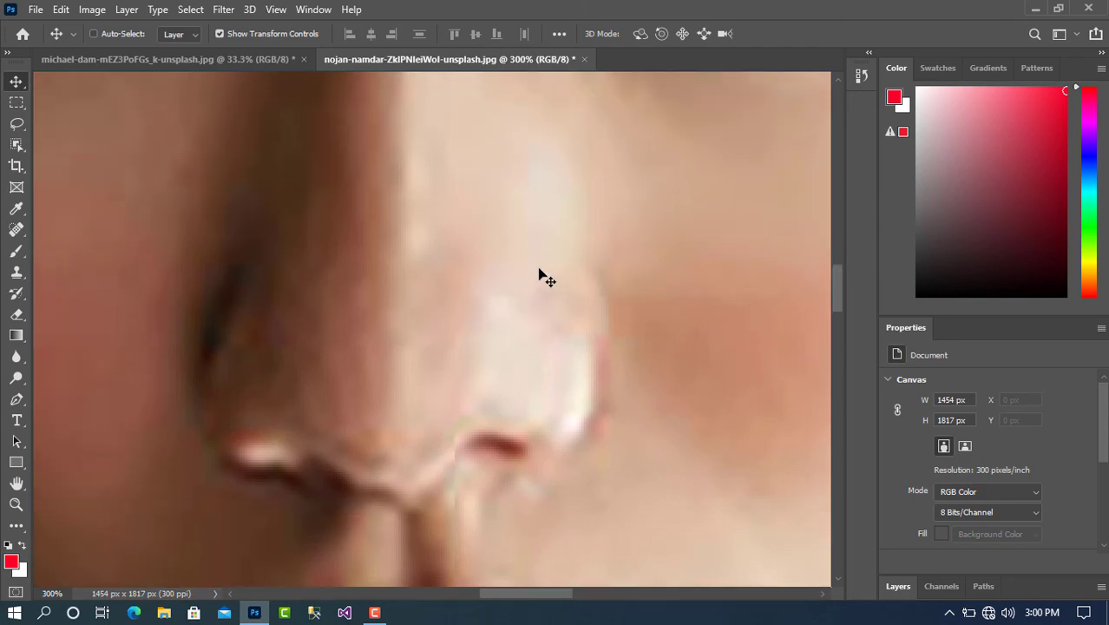
scroll(538, 276, up, 6)
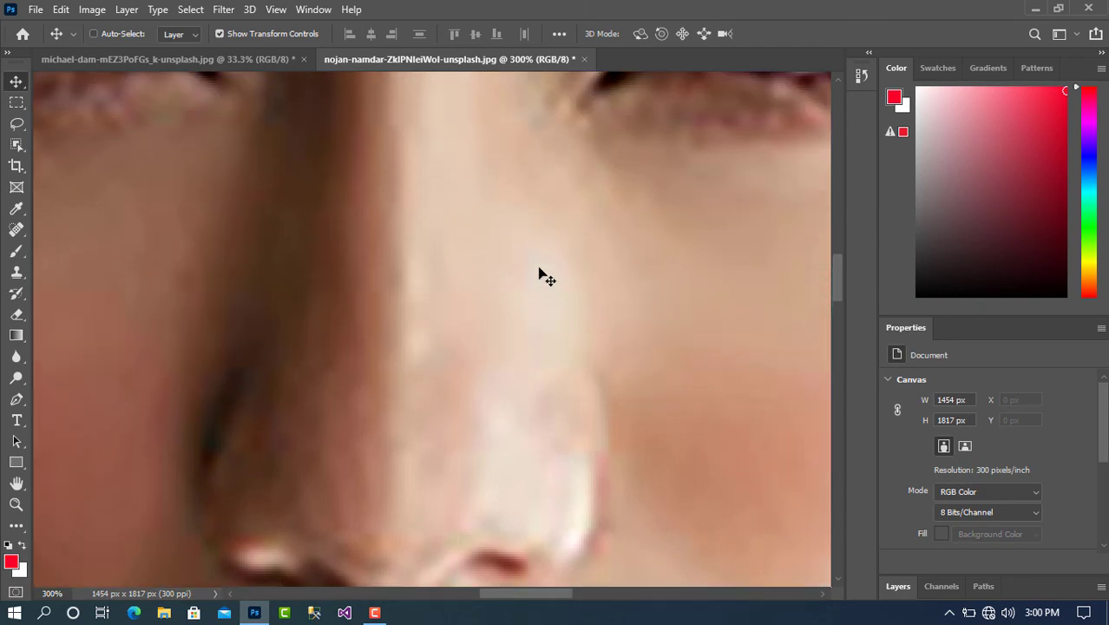
scroll(542, 271, up, 4)
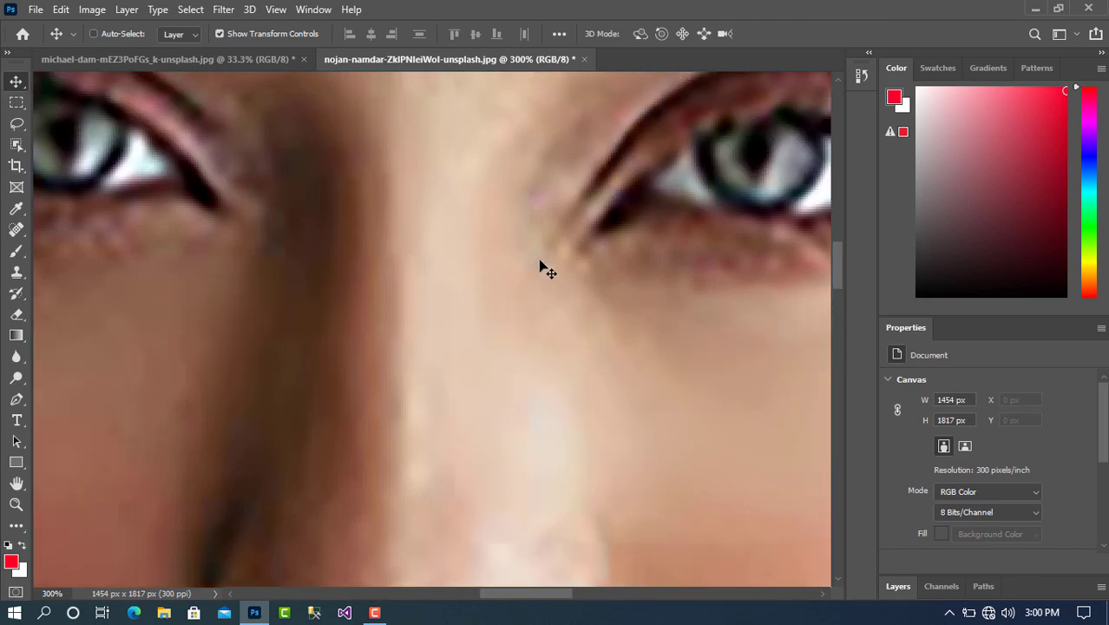
scroll(540, 269, up, 2)
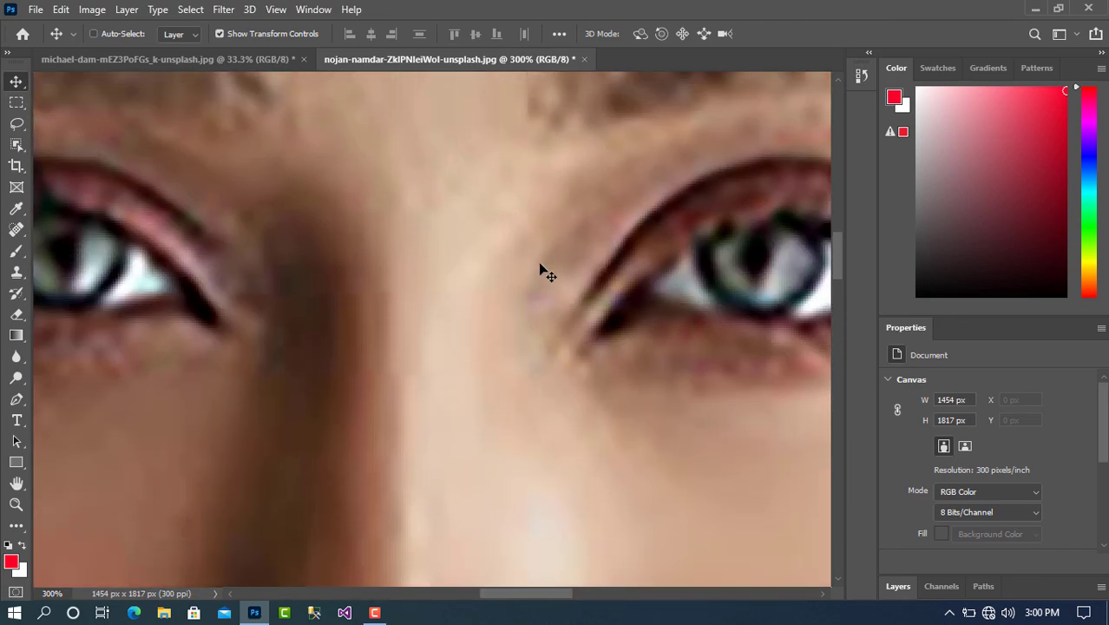